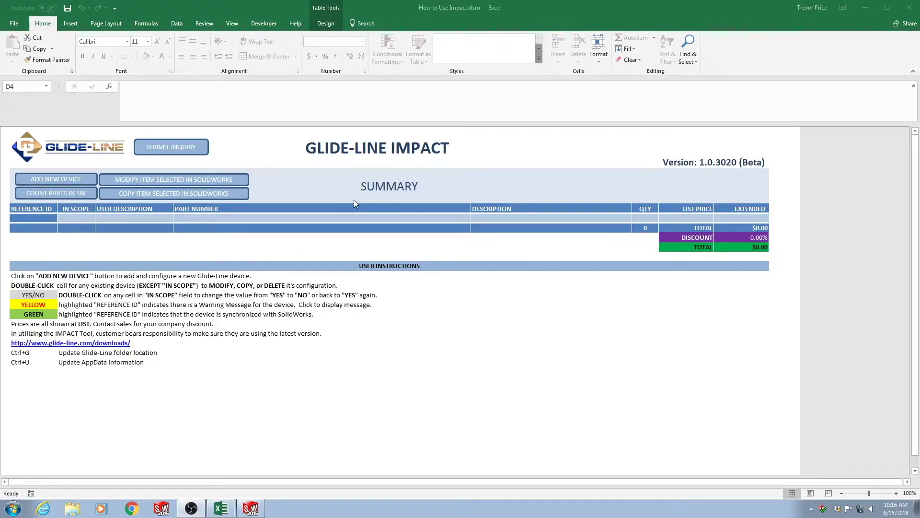
# Add a new CRV - Curve device and enter TEST CURVE 90 as its user description/SolidWorks filename
pyautogui.click(74, 179)
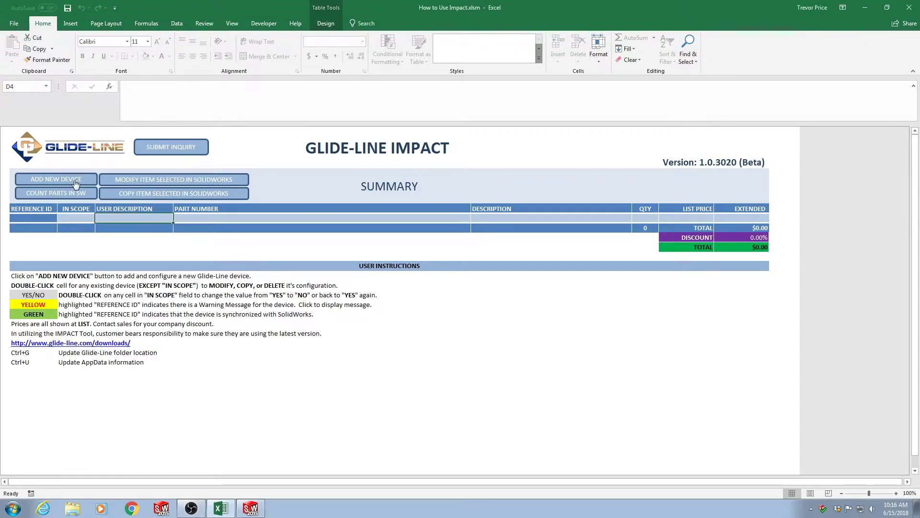
pyautogui.moveTo(441, 174); pyautogui.dragTo(441, 196)
pyautogui.click(335, 197)
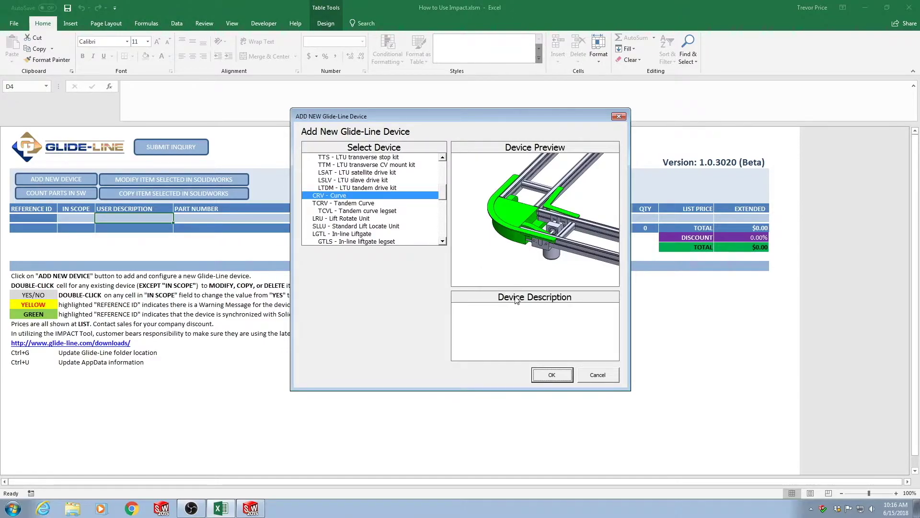
pyautogui.click(552, 374)
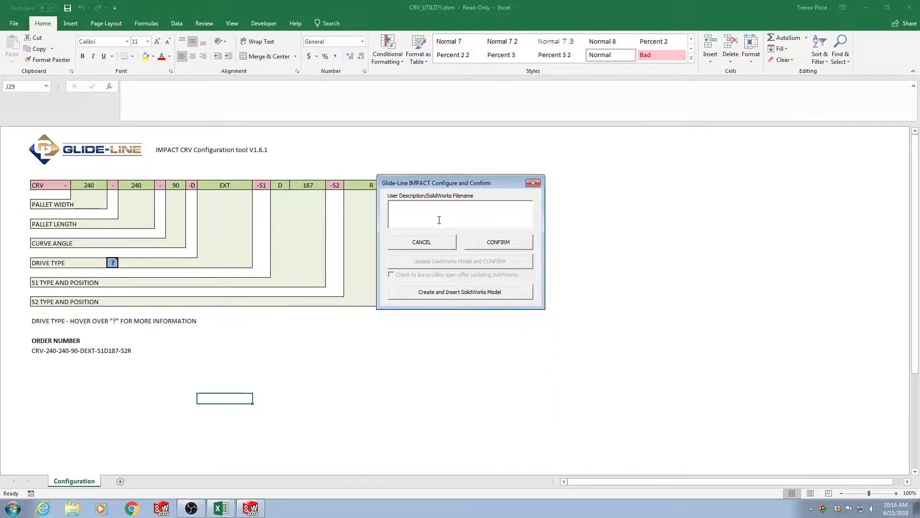
pyautogui.write('TEST CURVE 90')
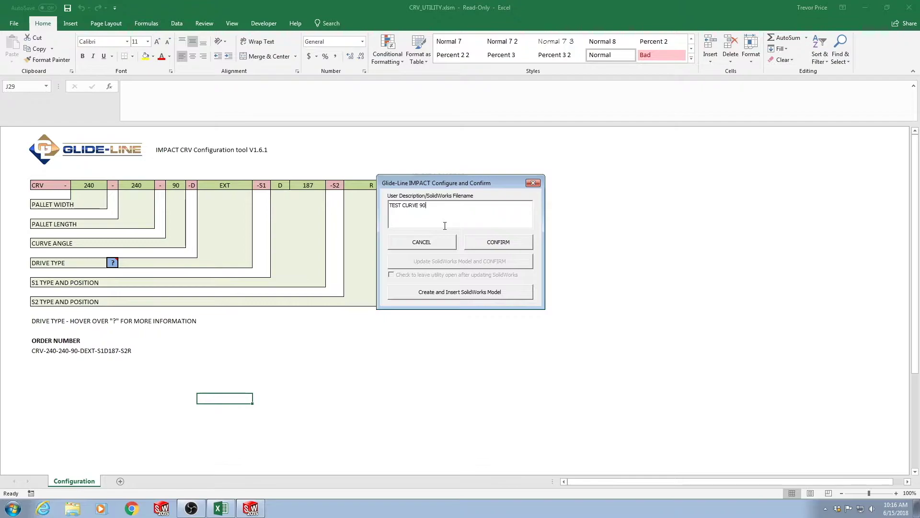
pyautogui.moveTo(489, 182); pyautogui.dragTo(624, 177)
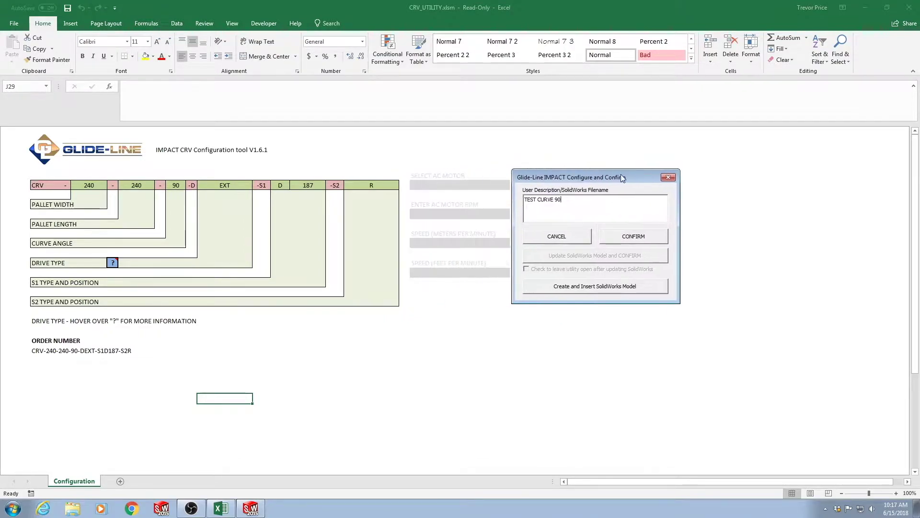
# Examine the available options for the curve's pallet width, pallet length, curve angle and drive type
pyautogui.click(99, 186)
pyautogui.click(111, 185)
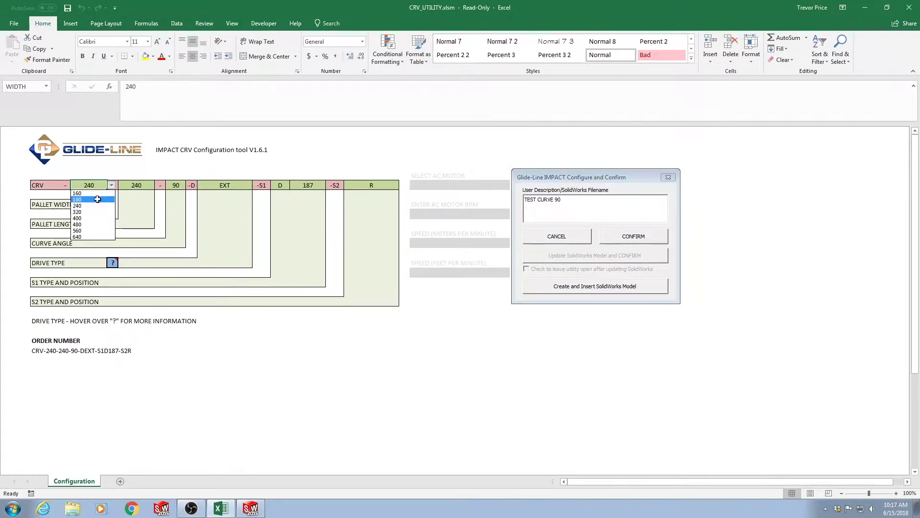
pyautogui.press('Escape')
pyautogui.click(148, 187)
pyautogui.click(159, 186)
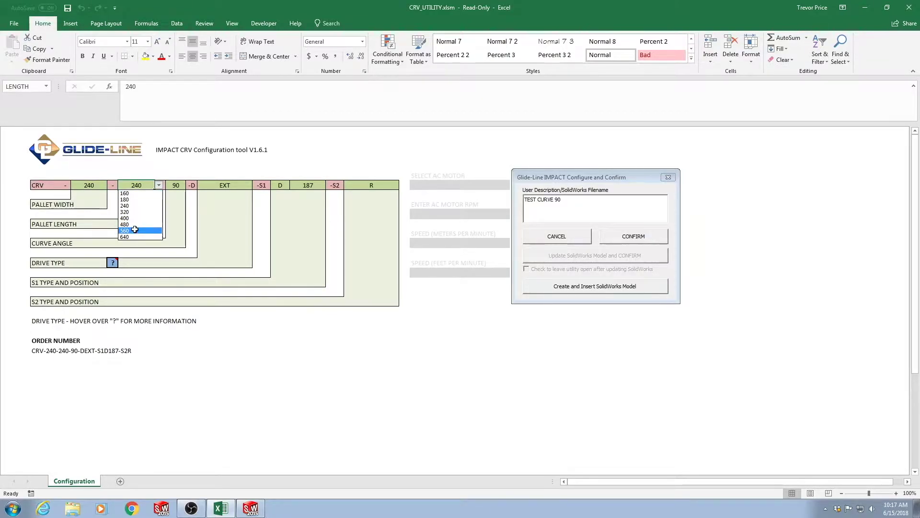
pyautogui.click(177, 188)
pyautogui.click(190, 185)
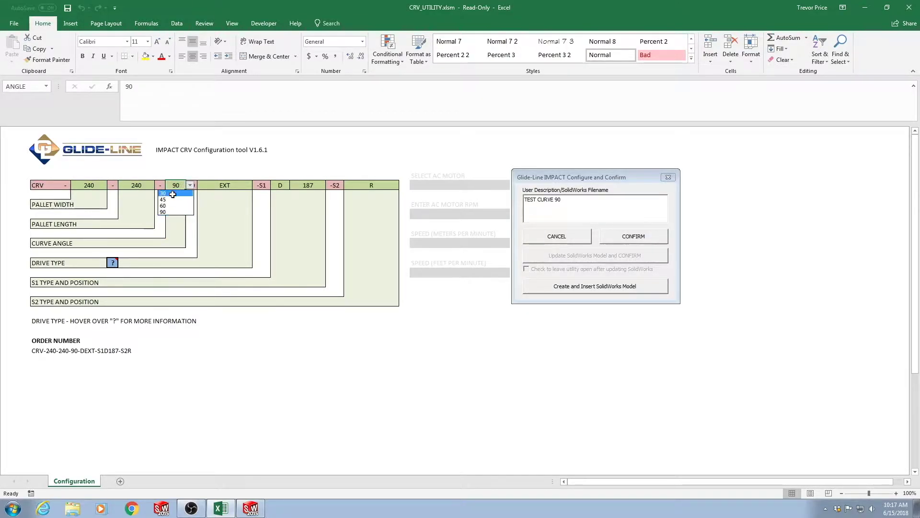
pyautogui.click(228, 188)
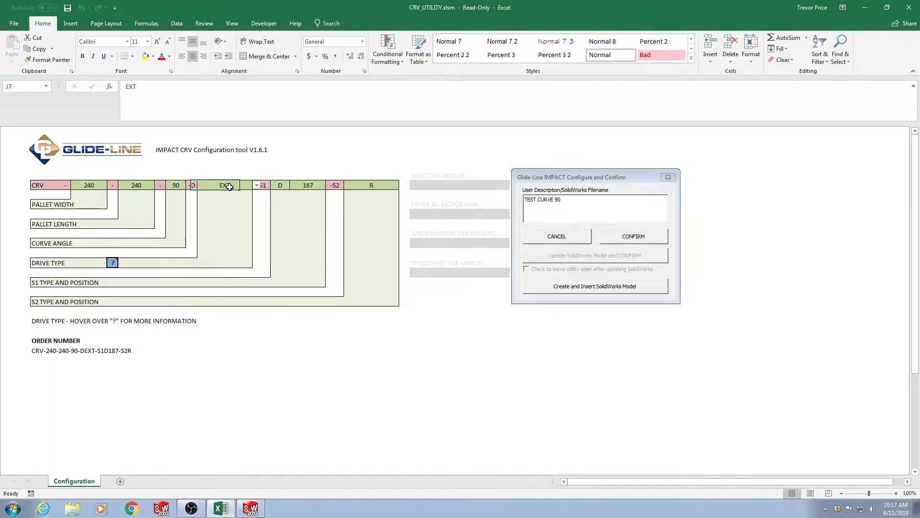
pyautogui.click(256, 185)
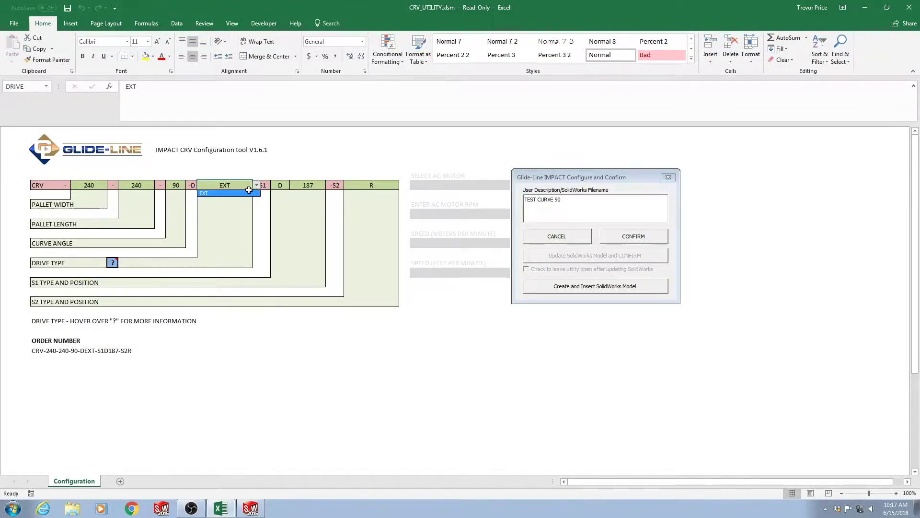
pyautogui.click(229, 193)
# Set the curve's S1 type to R and its S2 type to D
pyautogui.click(281, 187)
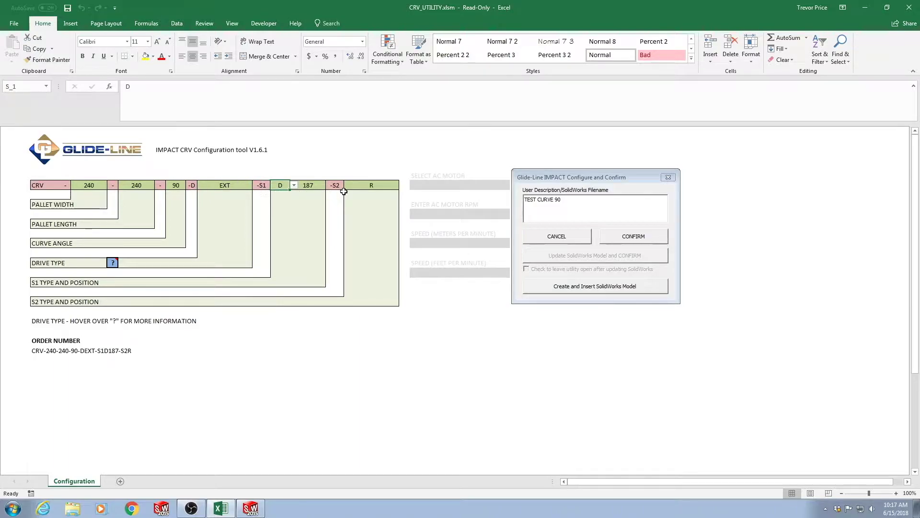
pyautogui.click(294, 185)
pyautogui.click(278, 199)
pyautogui.click(372, 186)
pyautogui.click(403, 185)
pyautogui.click(378, 192)
# Switch the curve's S2 type back to R and its S1 type back to D
pyautogui.hotkey('alt', 'Down')
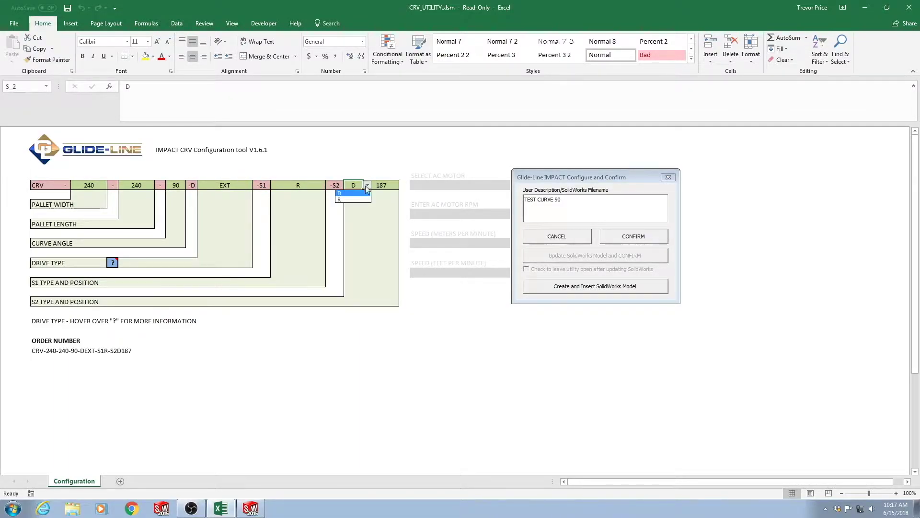
pyautogui.click(354, 199)
pyautogui.click(306, 186)
pyautogui.click(330, 185)
pyautogui.click(283, 194)
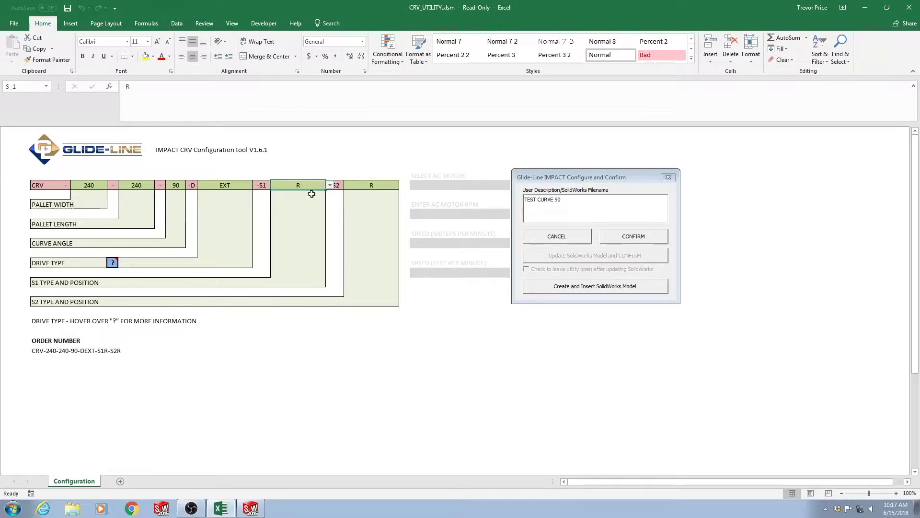
# Set both the pallet width and the pallet length of the curve to 300
pyautogui.click(93, 186)
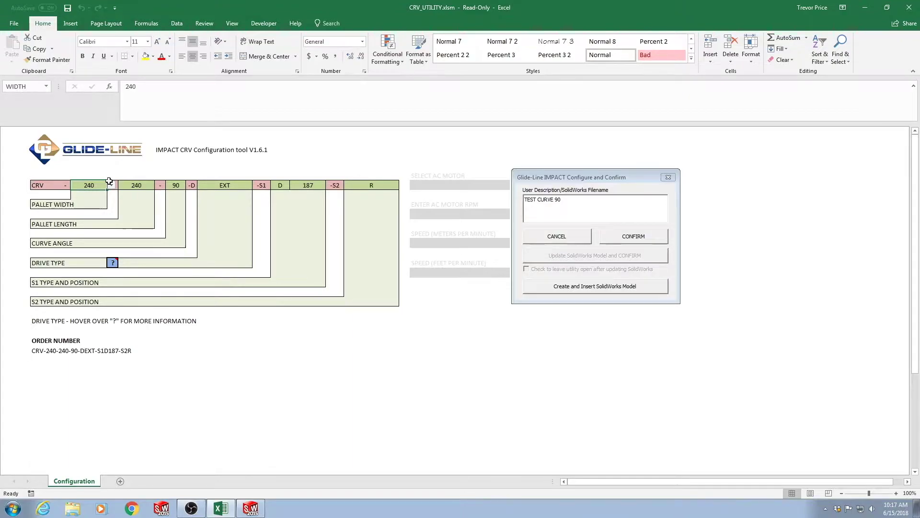
pyautogui.write('300')
pyautogui.press('Return')
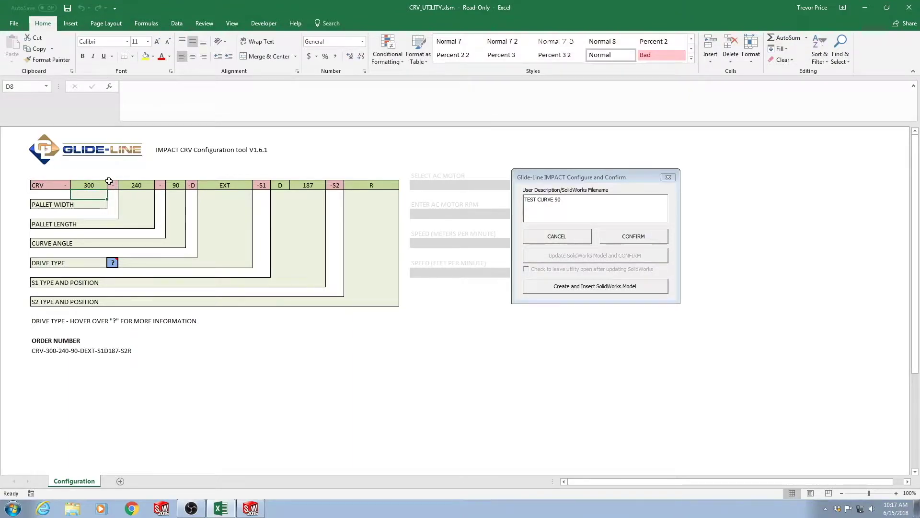
pyautogui.click(130, 184)
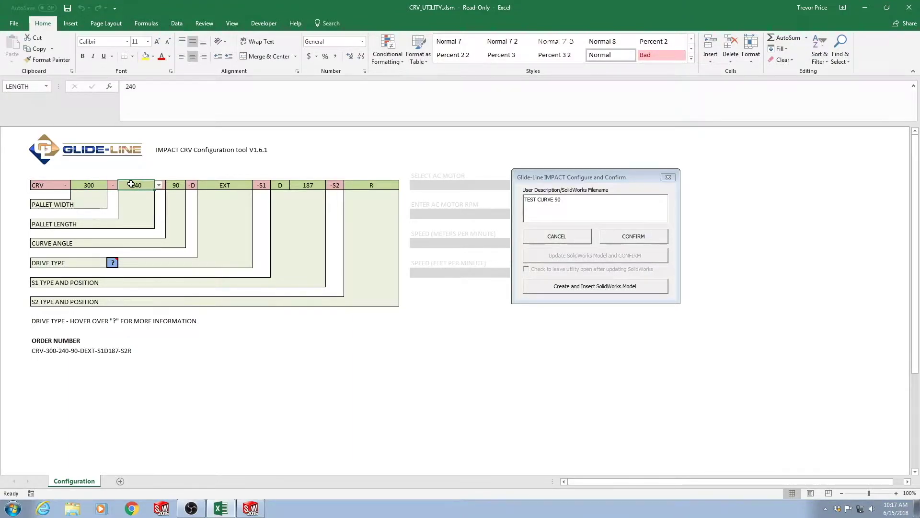
pyautogui.write('300')
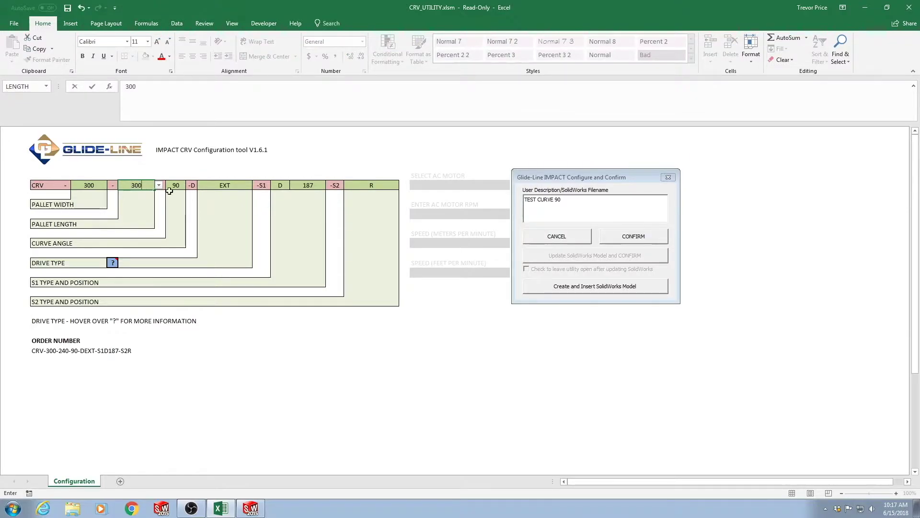
pyautogui.press('Return')
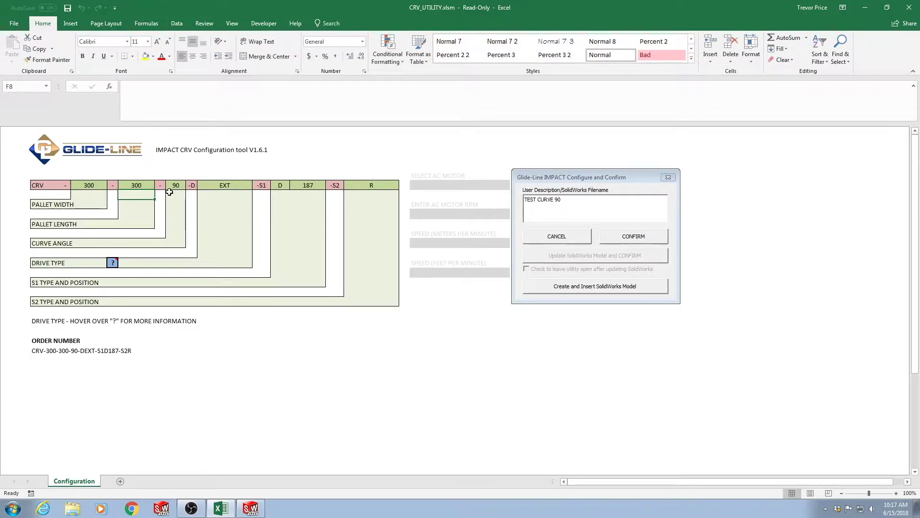
# Create and insert the curve model at the SolidWorks assembly origin, and confirm its configuration back in Excel
pyautogui.click(564, 287)
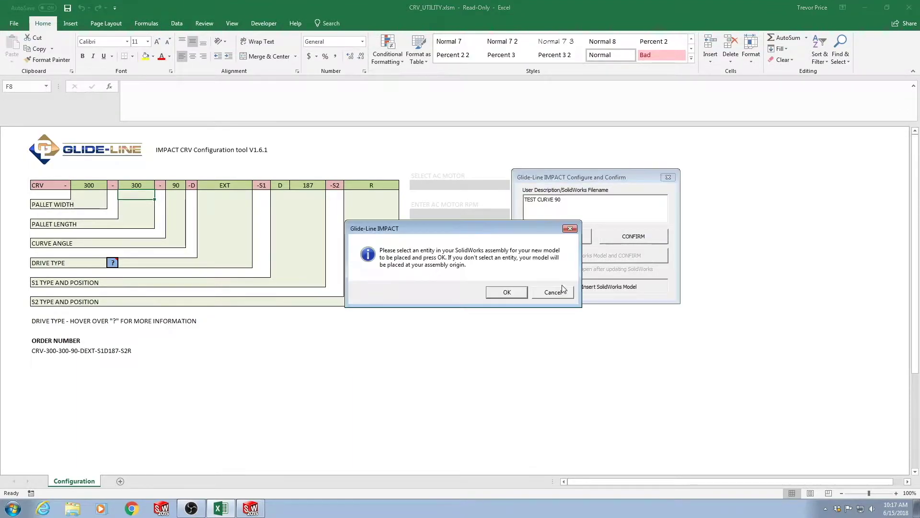
pyautogui.click(507, 291)
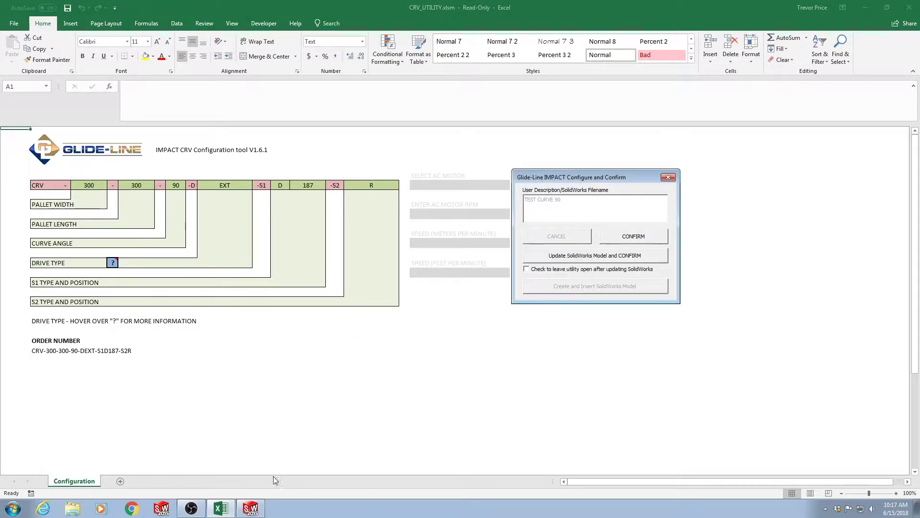
pyautogui.scroll(-10, 453, 246)
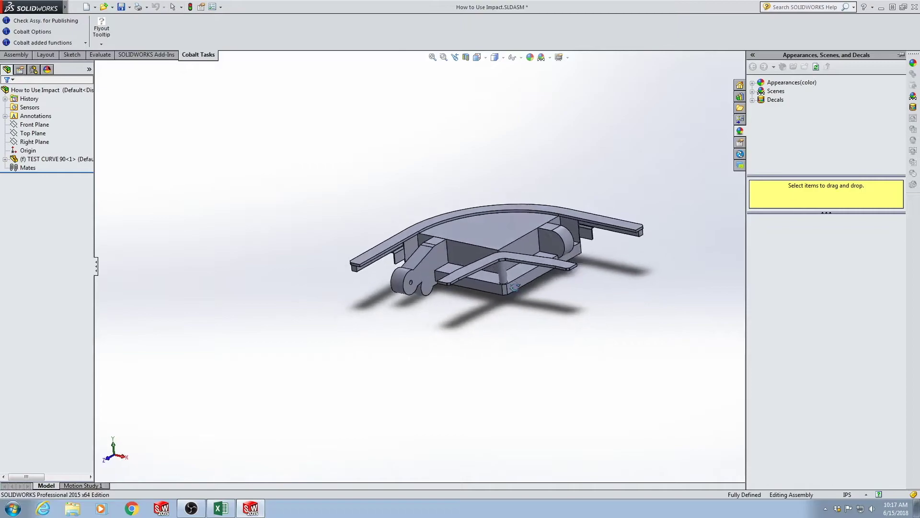
pyautogui.moveTo(453, 246); pyautogui.dragTo(532, 297, button='middle')
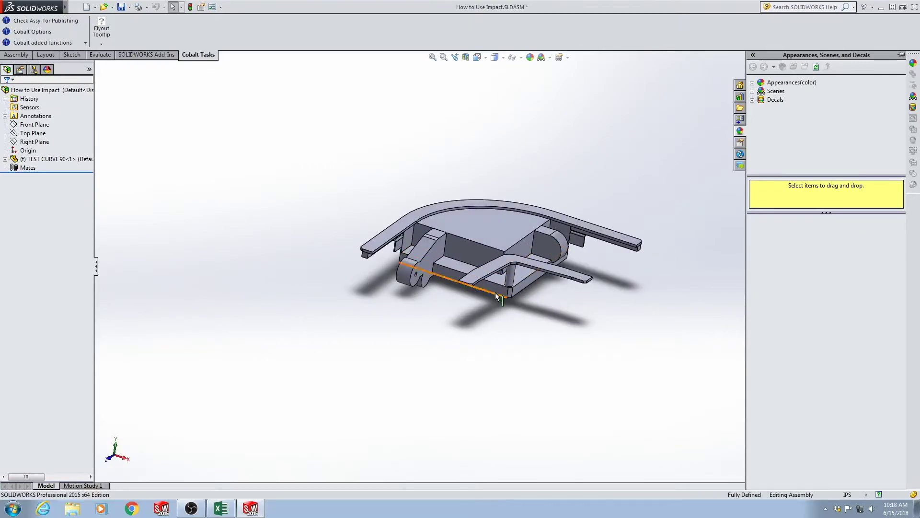
pyautogui.click(220, 508)
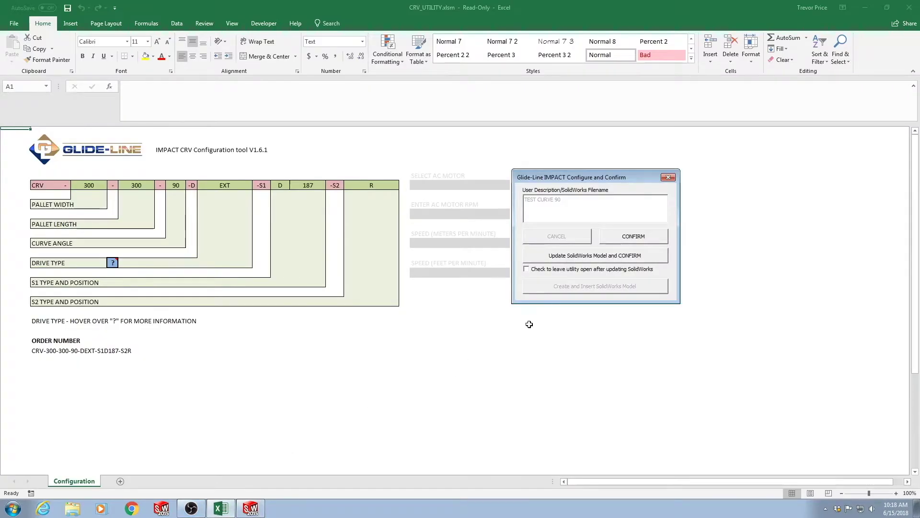
pyautogui.click(616, 240)
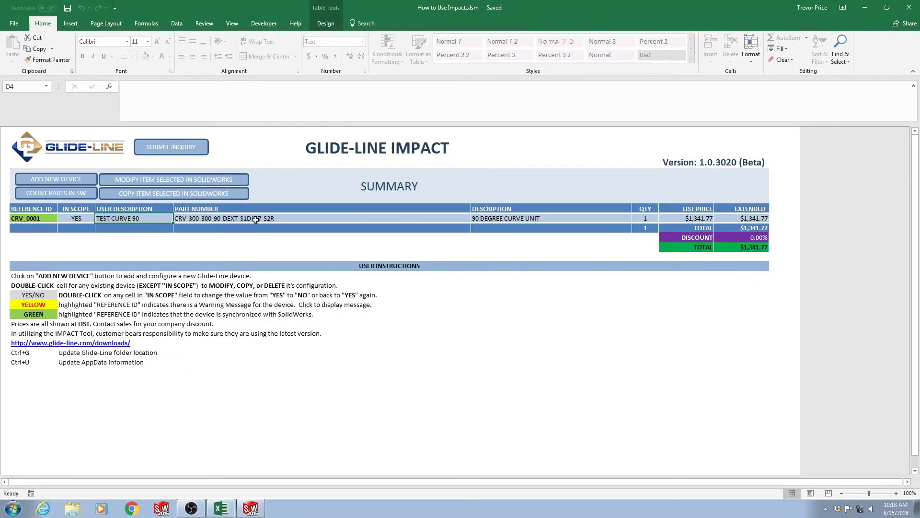
# Modify the TEST CURVE 90 device, setting its pallet width and pallet length to 320
pyautogui.click(237, 218)
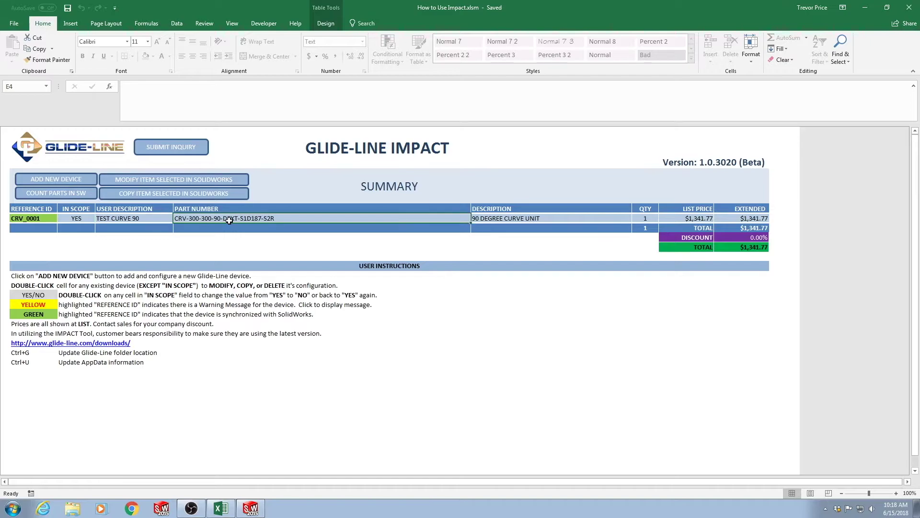
pyautogui.doubleClick(198, 217)
pyautogui.click(415, 230)
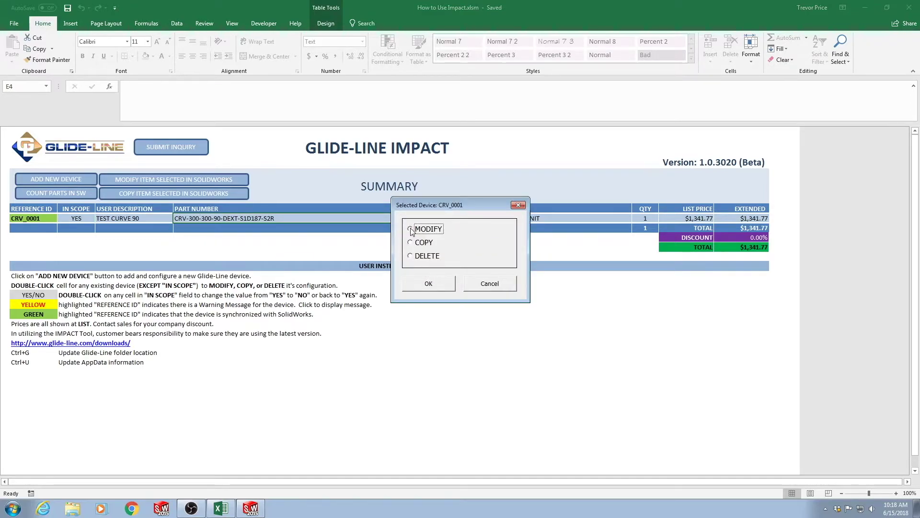
pyautogui.click(428, 284)
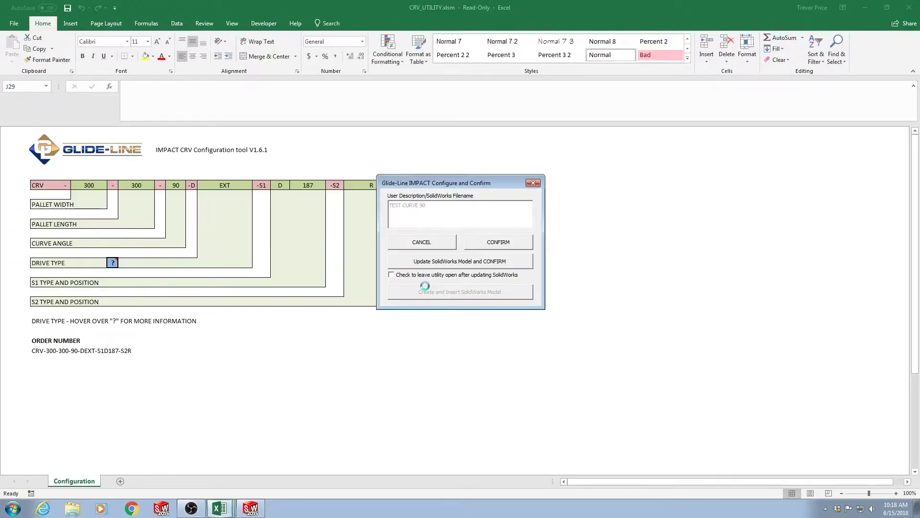
pyautogui.click(91, 186)
pyautogui.click(108, 186)
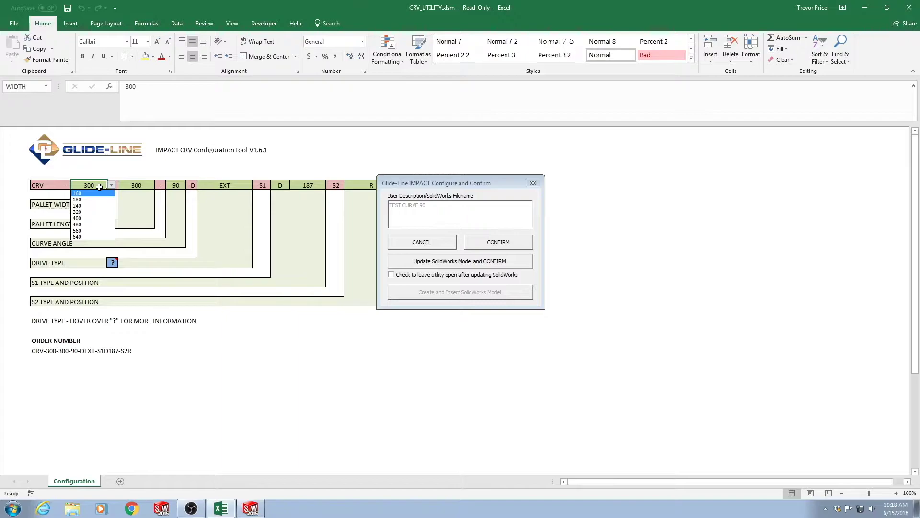
pyautogui.click(83, 212)
pyautogui.click(144, 185)
pyautogui.click(159, 185)
pyautogui.click(129, 211)
# Swap the curve's end types by setting S1 to R and S2 to D
pyautogui.click(280, 185)
pyautogui.click(294, 185)
pyautogui.click(284, 200)
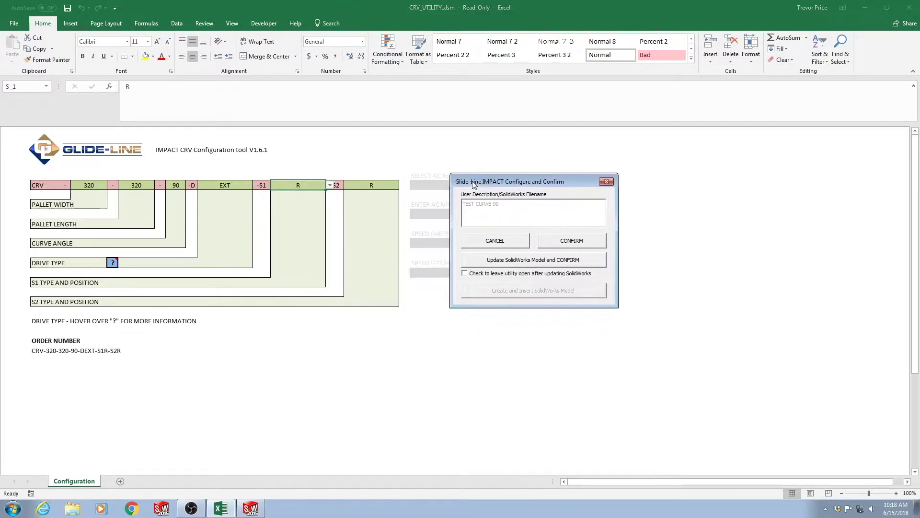
pyautogui.click(384, 185)
pyautogui.click(403, 185)
pyautogui.click(376, 197)
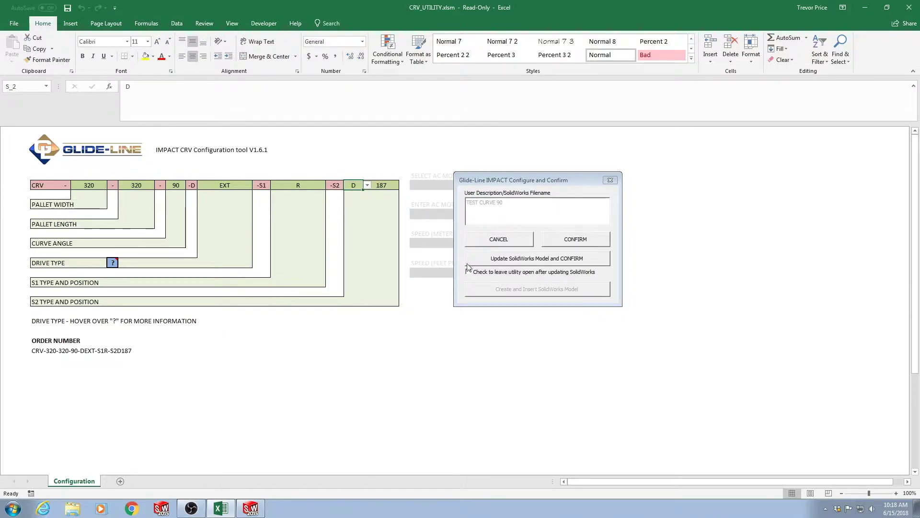
# Update the SolidWorks model with the confirmed configuration and inspect the changed curve in SolidWorks
pyautogui.click(495, 261)
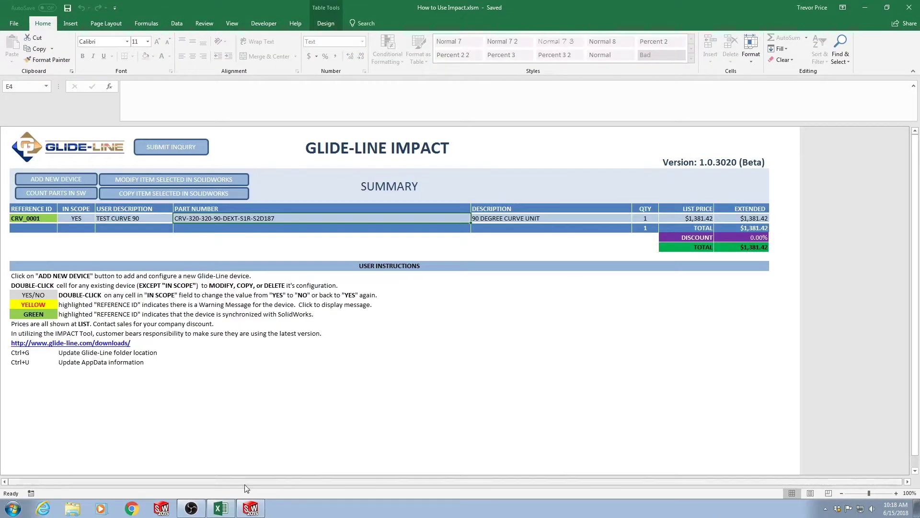
pyautogui.click(250, 507)
pyautogui.moveTo(459, 320); pyautogui.dragTo(429, 322, button='middle')
pyautogui.moveTo(553, 295); pyautogui.dragTo(521, 330, button='middle')
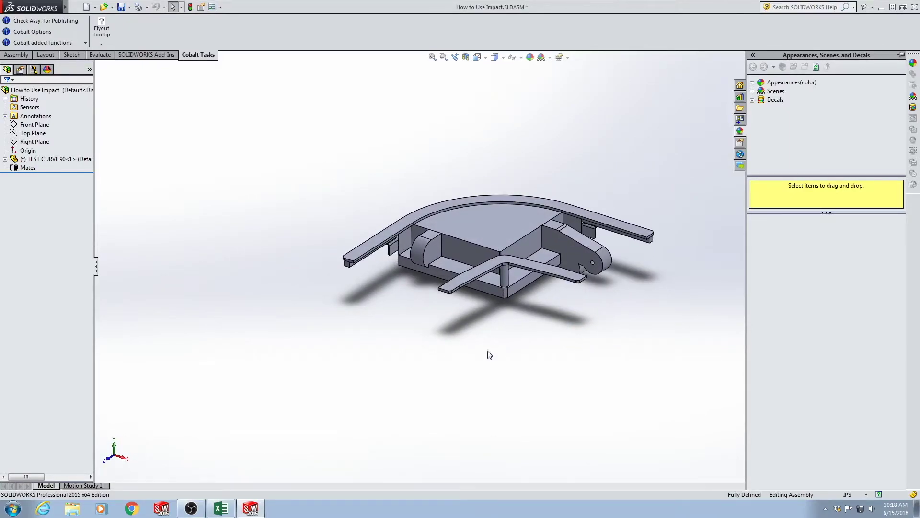
# Switch back to Excel, add a new GLT Transport (Conveyor) Unit, and name it TEST CV 101
pyautogui.click(221, 508)
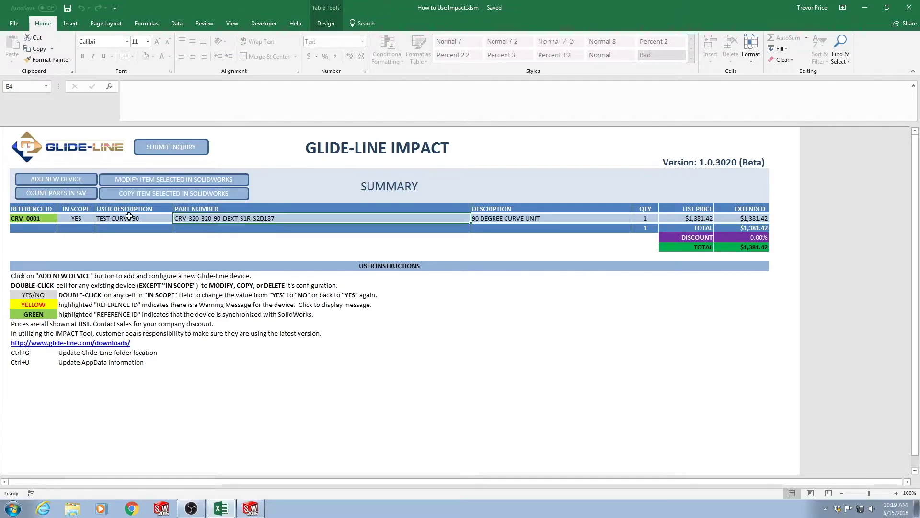
pyautogui.click(77, 183)
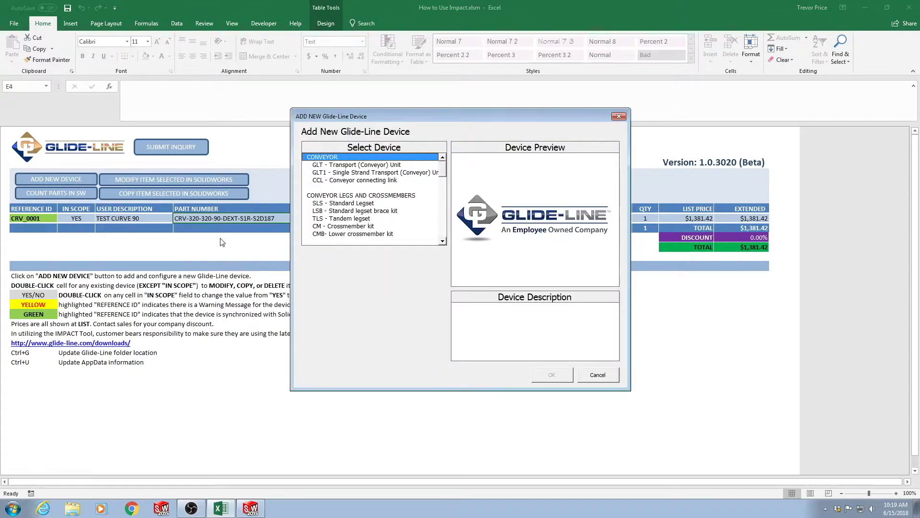
pyautogui.click(357, 165)
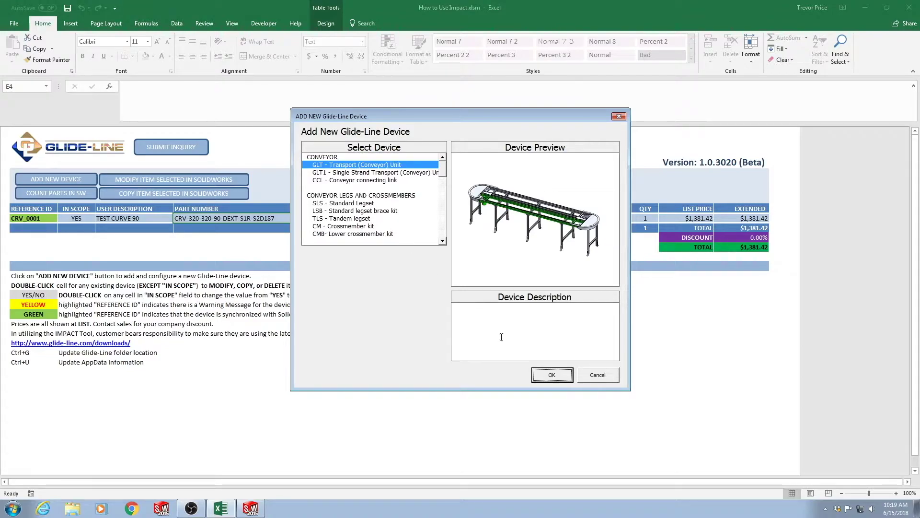
pyautogui.click(552, 377)
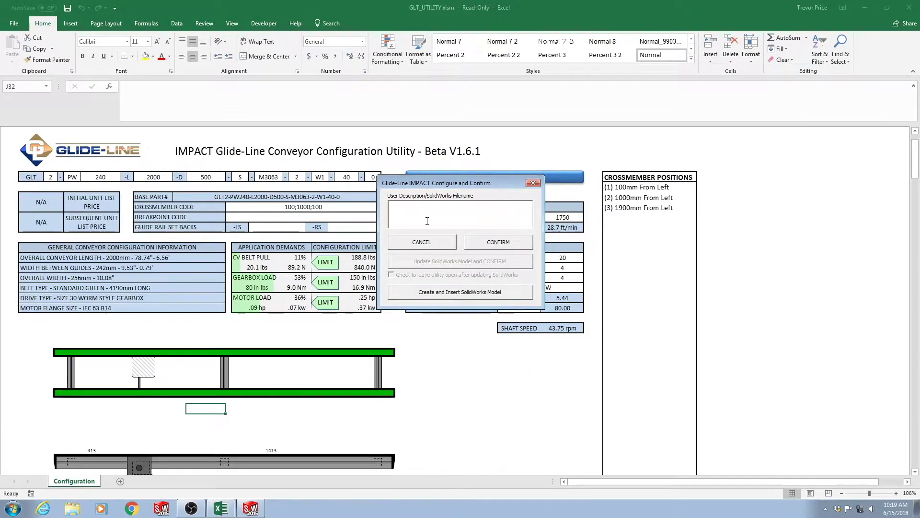
pyautogui.write('TEST CV 101')
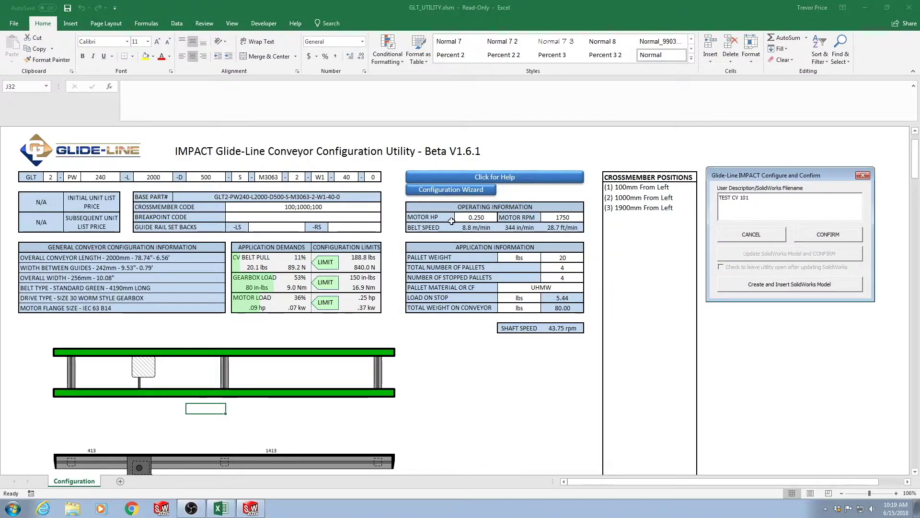
# Open the Configuration Wizard for the conveyor and keep the number of strands at two
pyautogui.click(438, 191)
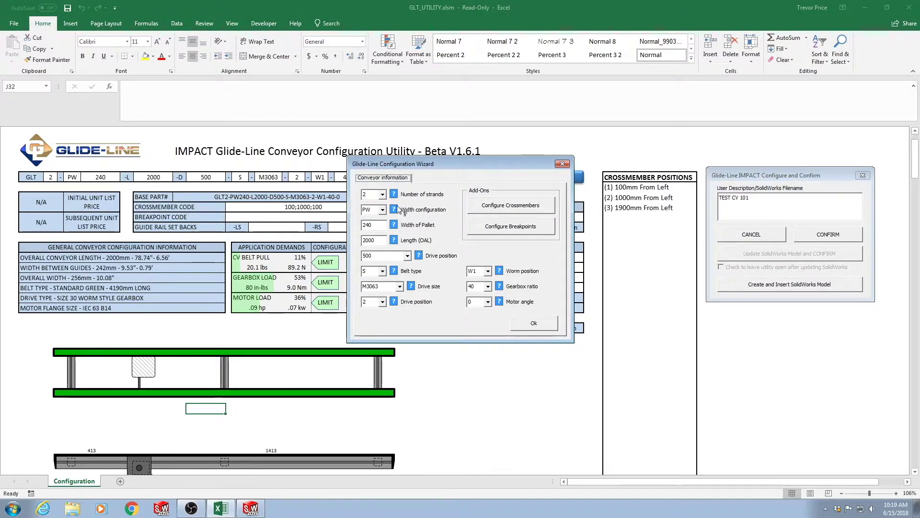
pyautogui.click(382, 194)
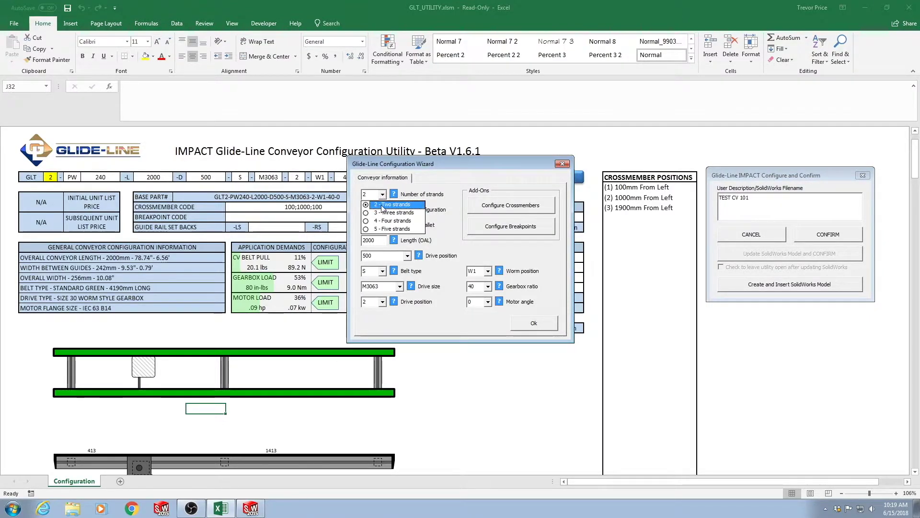
pyautogui.click(382, 205)
# Try three strands on the conveyor and return to two strands
pyautogui.click(382, 195)
pyautogui.click(374, 212)
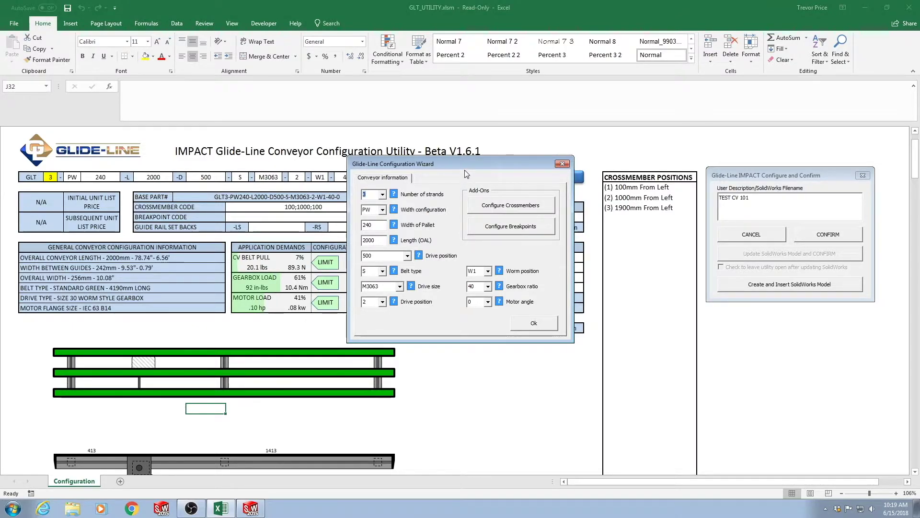
pyautogui.moveTo(465, 168); pyautogui.dragTo(504, 156)
pyautogui.click(422, 182)
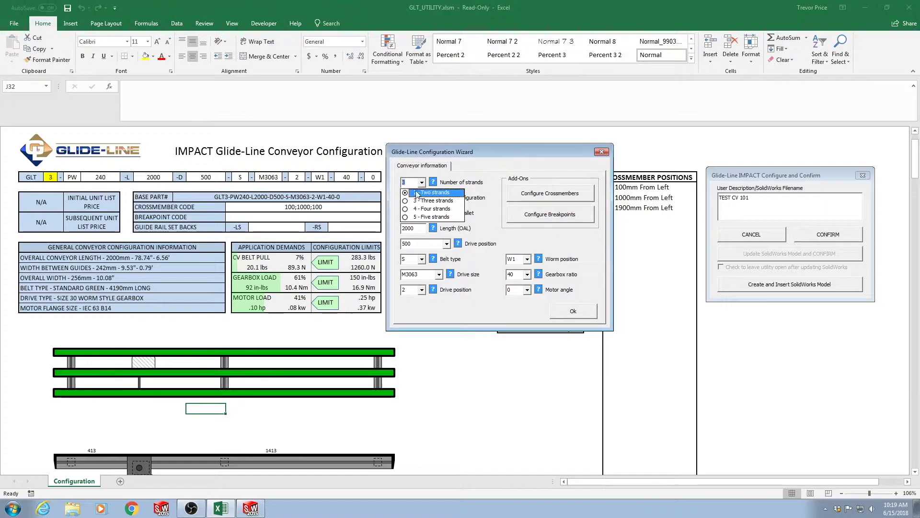
pyautogui.click(419, 191)
# Keep the PW (Pallet Width) configuration and set the width of pallet to 320
pyautogui.click(422, 197)
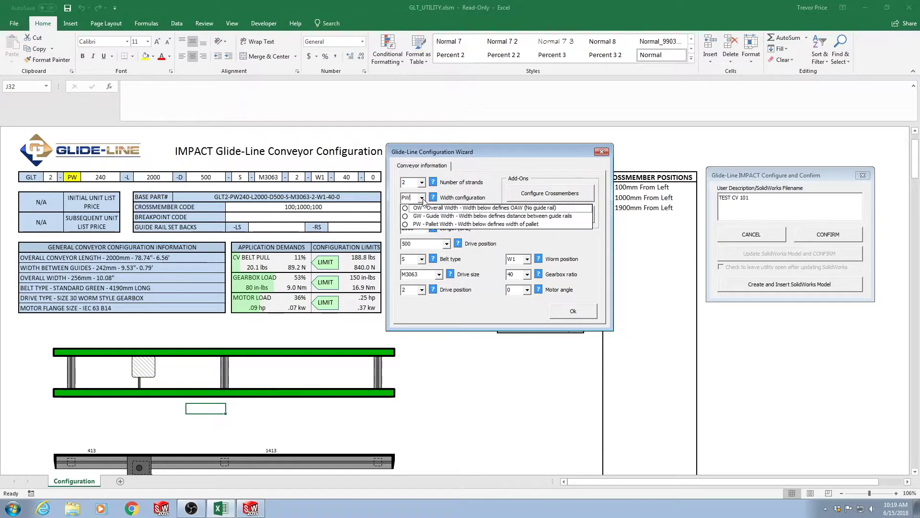
pyautogui.click(425, 225)
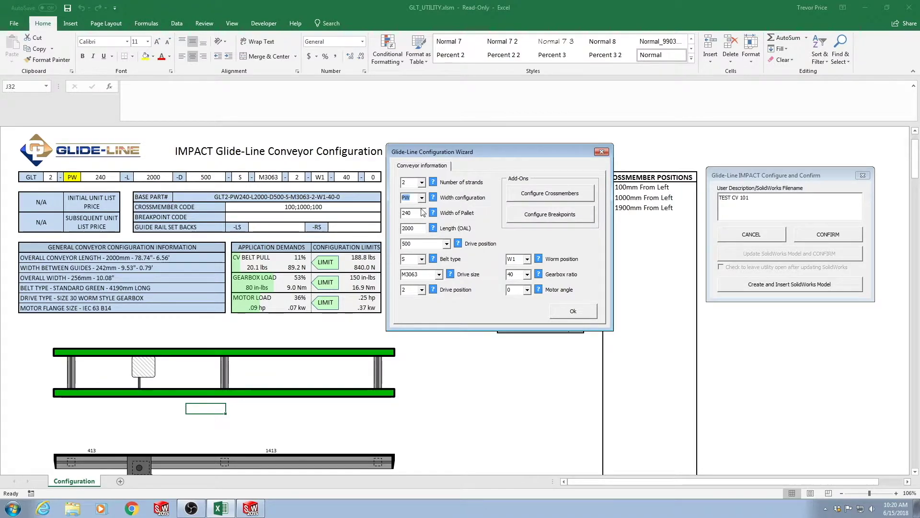
pyautogui.doubleClick(421, 212)
pyautogui.press('BackSpace')
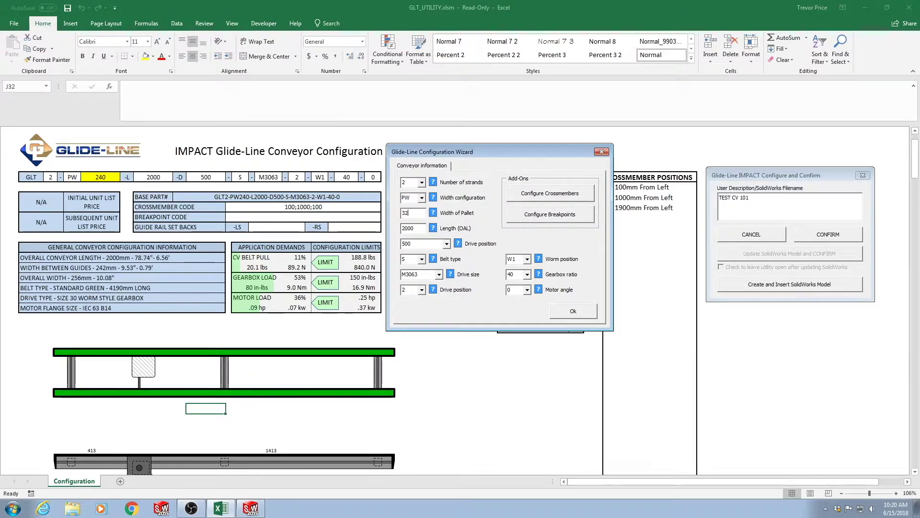
# Set the conveyor's overall length to 3000
pyautogui.click(420, 229)
pyautogui.press('BackSpace')
pyautogui.press('BackSpace')
pyautogui.press('BackSpace')
pyautogui.press('BackSpace')
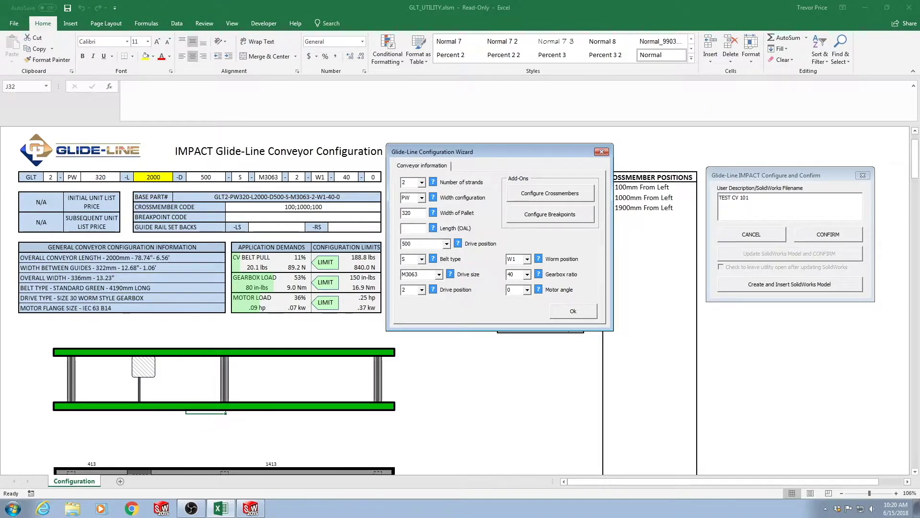
pyautogui.write('3000')
# Try locking the drive box to the conveyor's left, center and right
pyautogui.click(431, 243)
pyautogui.click(447, 243)
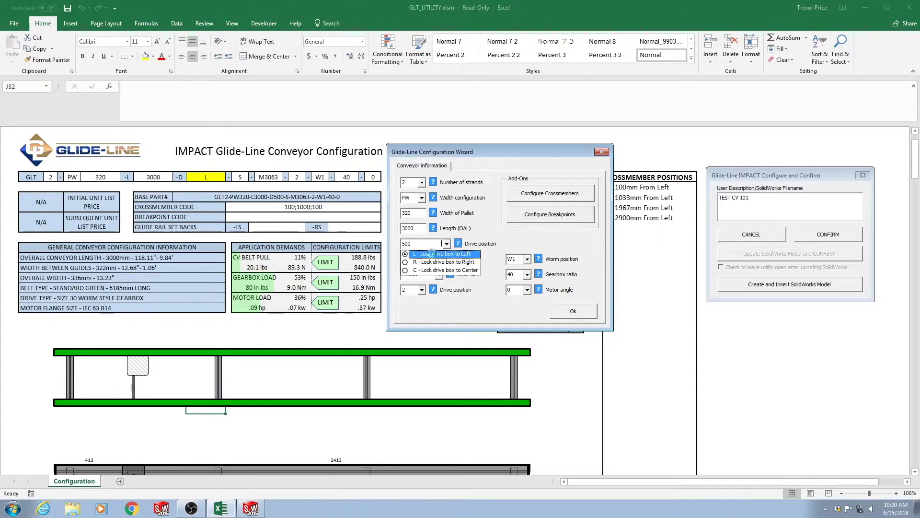
pyautogui.click(433, 254)
pyautogui.click(447, 243)
pyautogui.click(437, 264)
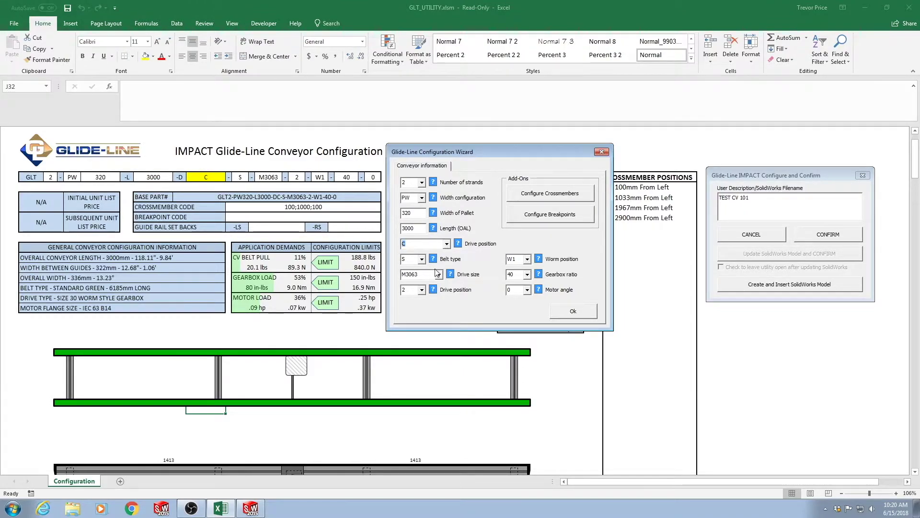
pyautogui.click(447, 243)
pyautogui.click(440, 263)
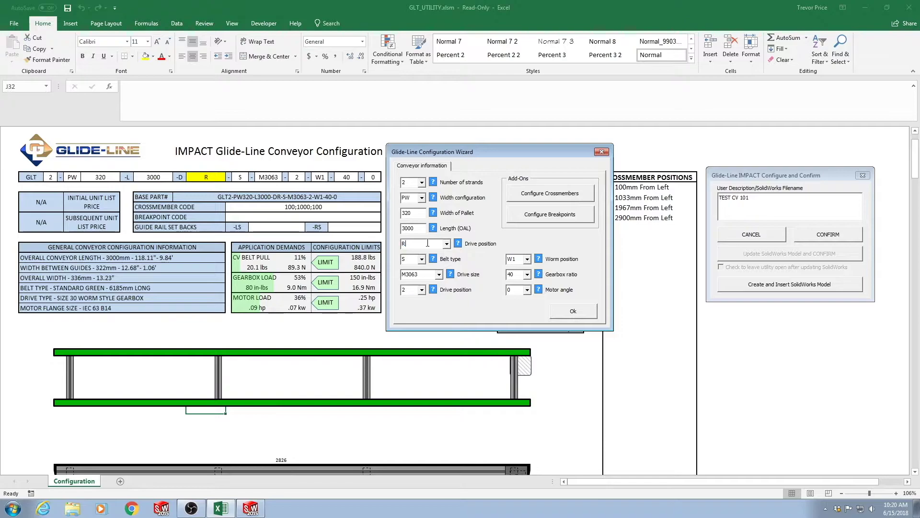
# Set the drive position along the conveyor to 187 and the belt type to A - Antistatic (Black)
pyautogui.press('BackSpace')
pyautogui.press('Tab')
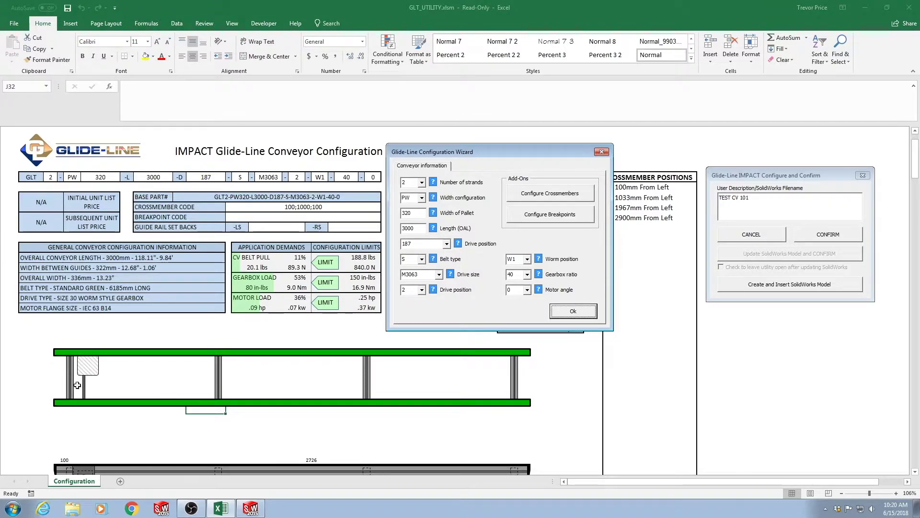
pyautogui.click(421, 260)
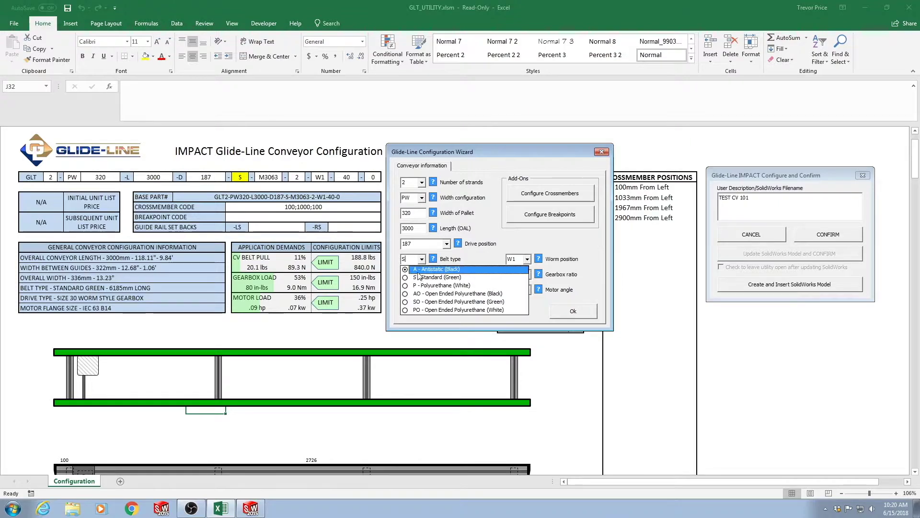
pyautogui.click(426, 270)
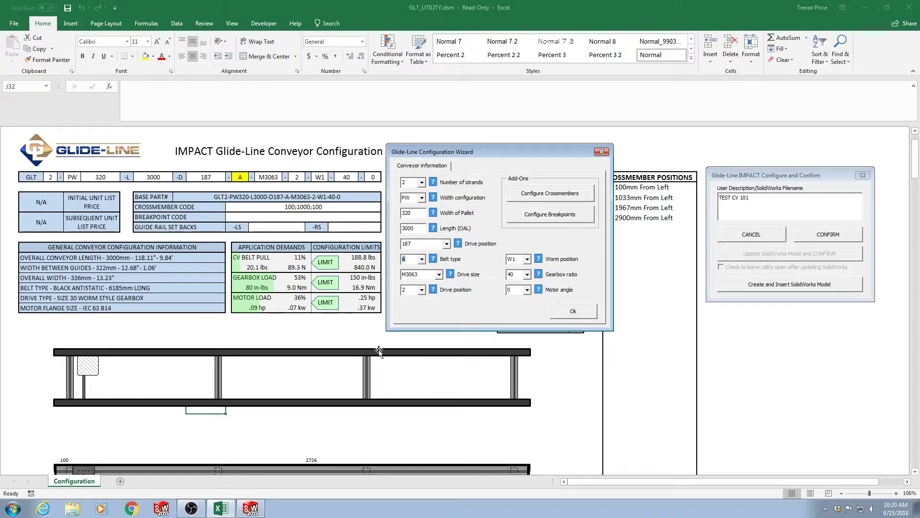
# Set the drive size to M3056 and place the drive in Position 1
pyautogui.click(439, 274)
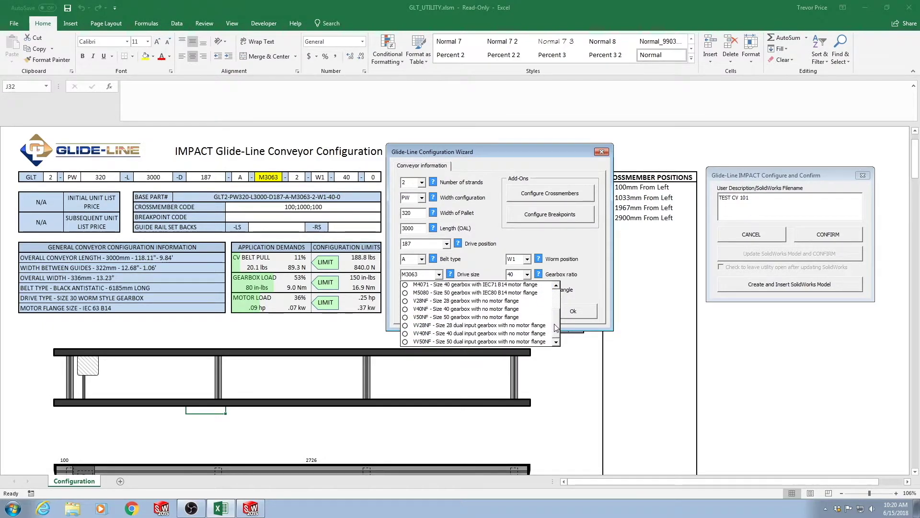
pyautogui.scroll(1, 518, 303)
pyautogui.click(519, 308)
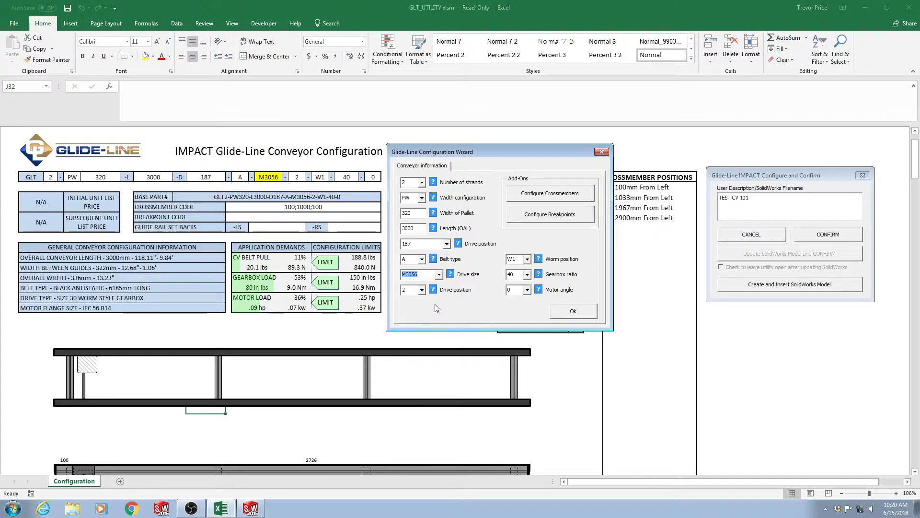
pyautogui.click(422, 290)
pyautogui.click(422, 300)
# Try drive Positions 2, 3 and 4, and return the drive to Position 1
pyautogui.click(422, 289)
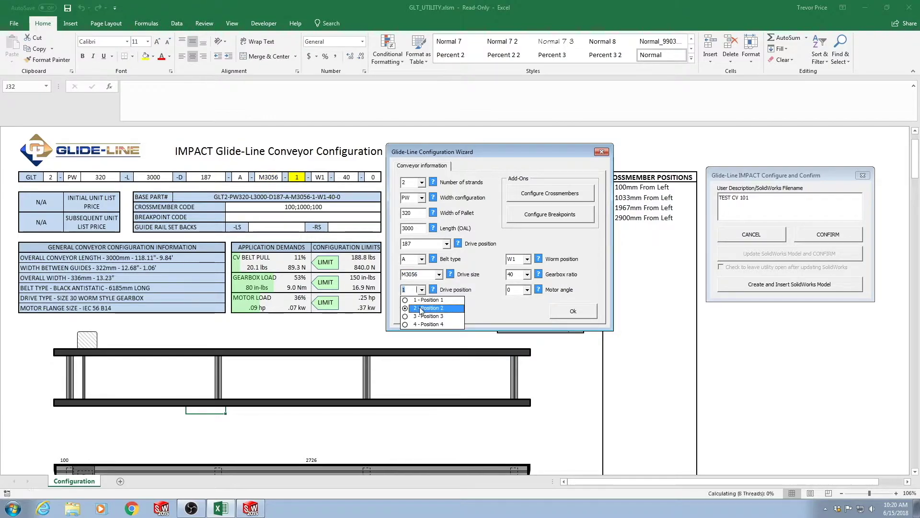
pyautogui.click(428, 307)
pyautogui.click(422, 290)
pyautogui.click(428, 316)
pyautogui.click(422, 290)
pyautogui.click(423, 324)
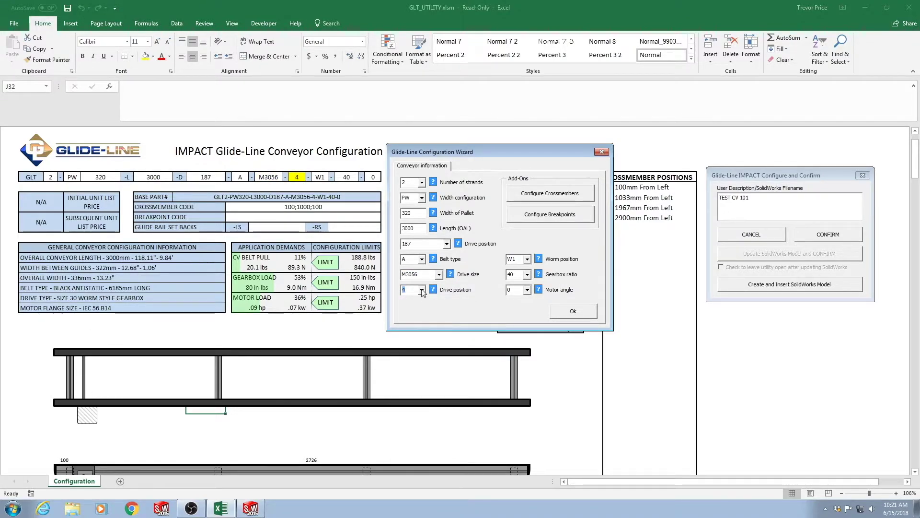
pyautogui.click(422, 290)
pyautogui.click(423, 300)
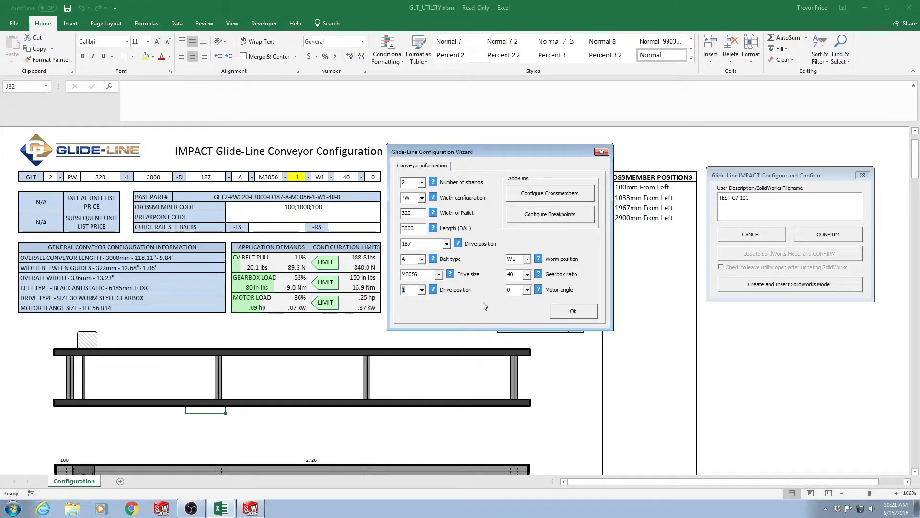
# Keep the worm position at W1 and set the gearbox ratio to 30:1
pyautogui.click(527, 259)
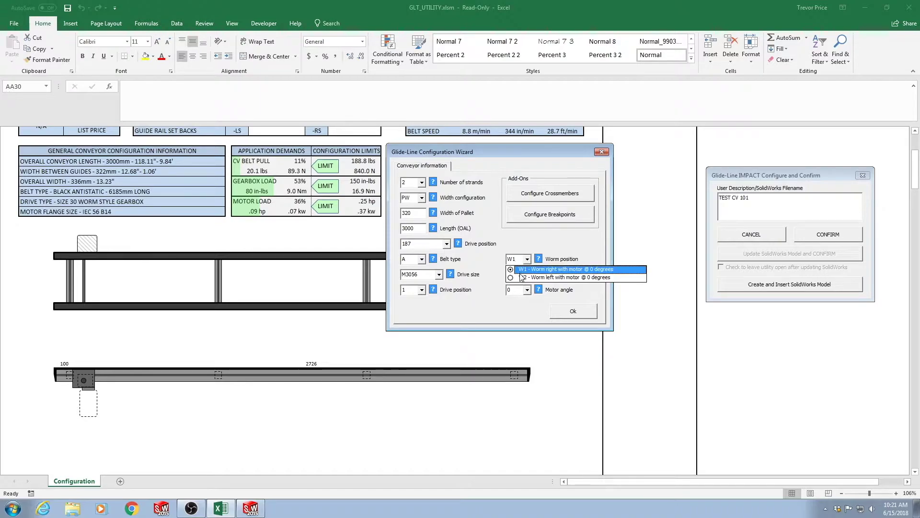
pyautogui.click(522, 276)
pyautogui.click(527, 274)
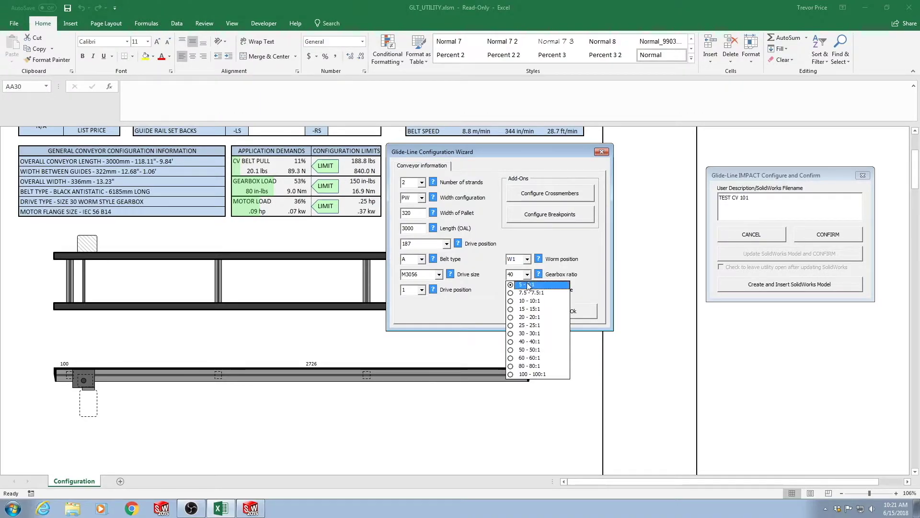
pyautogui.click(524, 333)
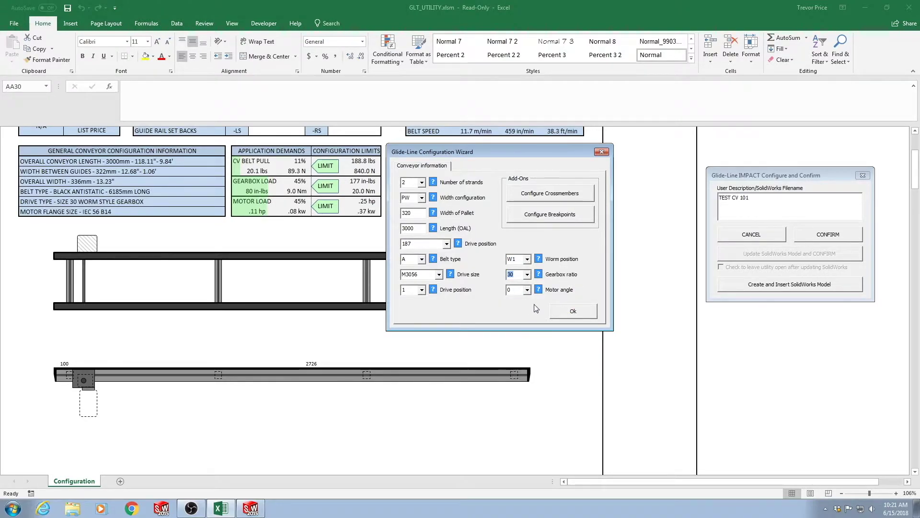
# Try motor angles of 45, 180 and 270 degrees, and return the motor to 0 degrees (south)
pyautogui.click(527, 289)
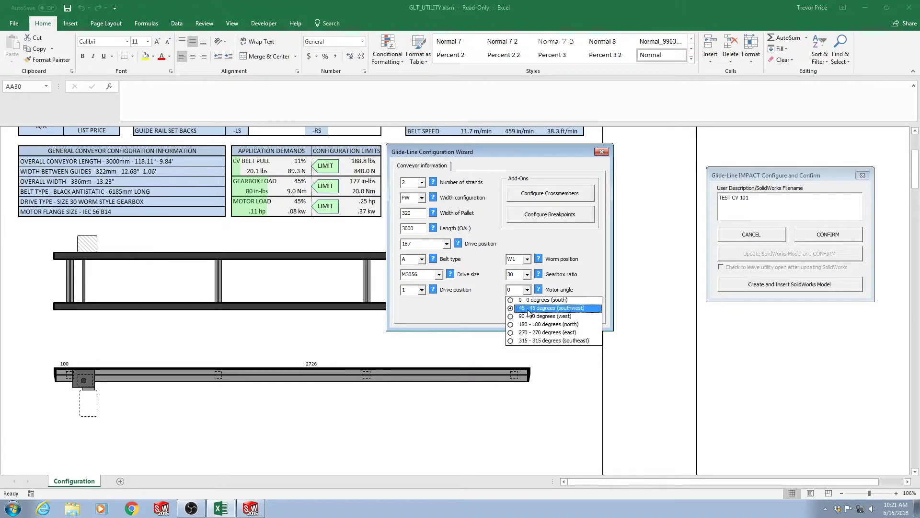
pyautogui.click(517, 308)
pyautogui.press('F4')
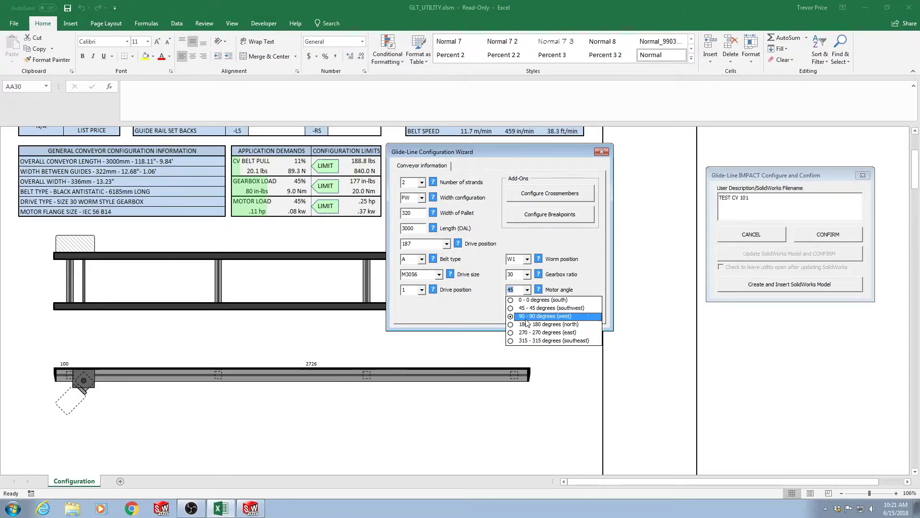
pyautogui.click(528, 325)
pyautogui.press('F4')
pyautogui.click(528, 325)
pyautogui.press('F4')
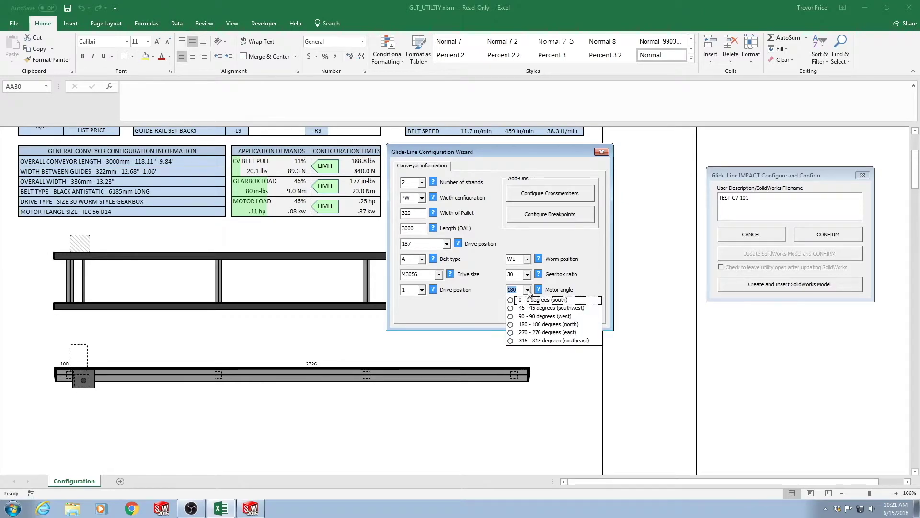
pyautogui.click(527, 332)
pyautogui.click(528, 290)
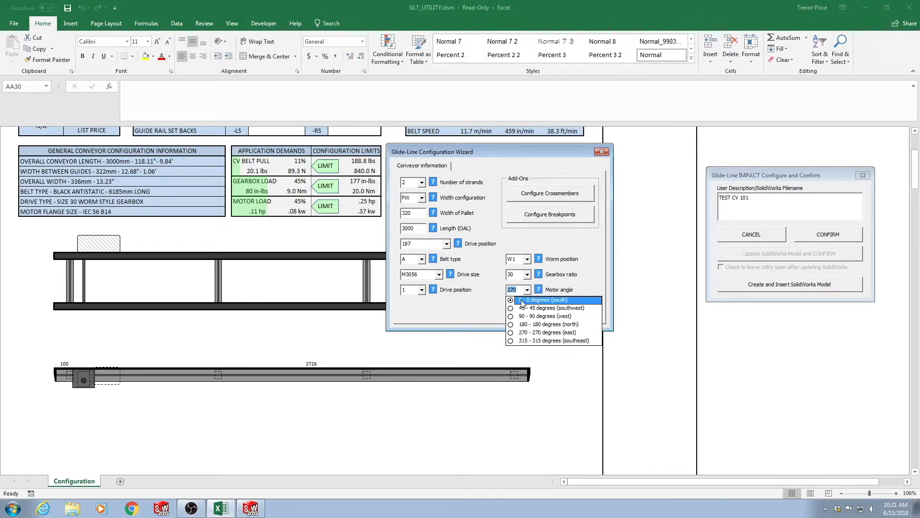
pyautogui.click(542, 300)
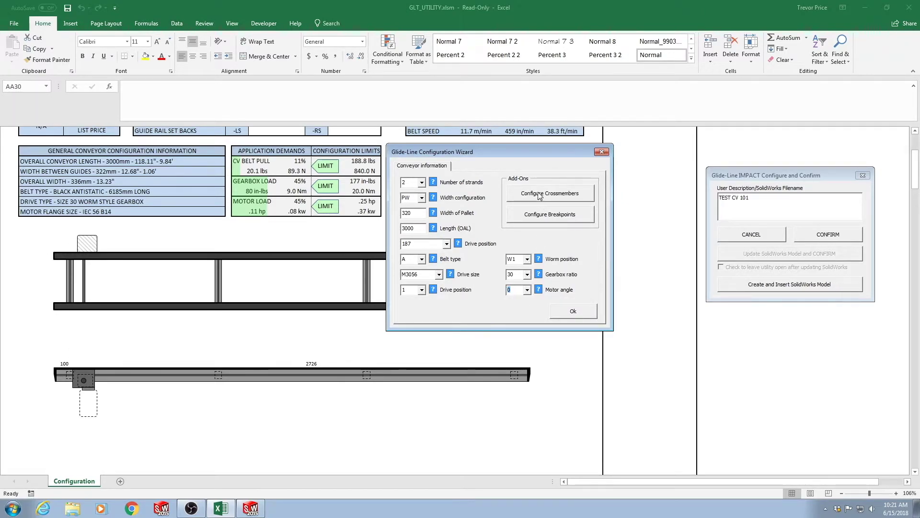
# Configure the crossmembers with a left justified position of 350 mm
pyautogui.moveTo(526, 153); pyautogui.dragTo(689, 154)
pyautogui.click(696, 196)
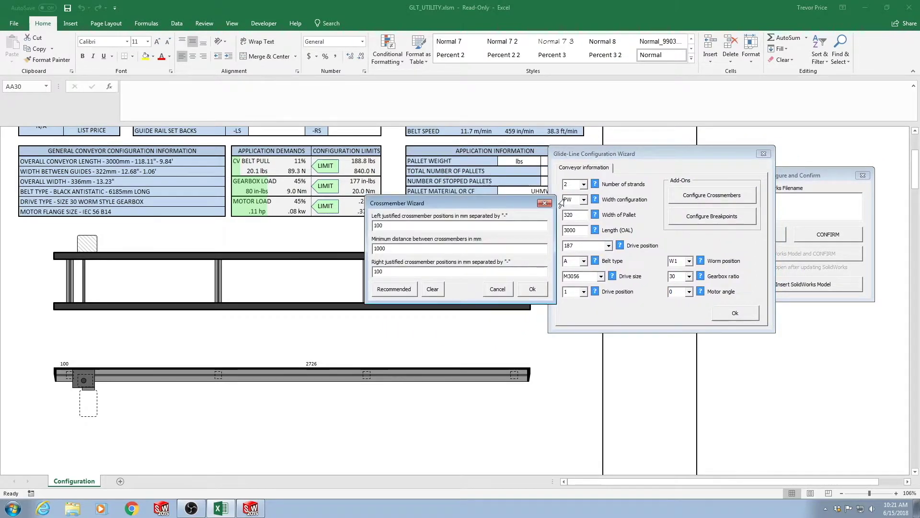
pyautogui.moveTo(458, 201); pyautogui.dragTo(463, 142)
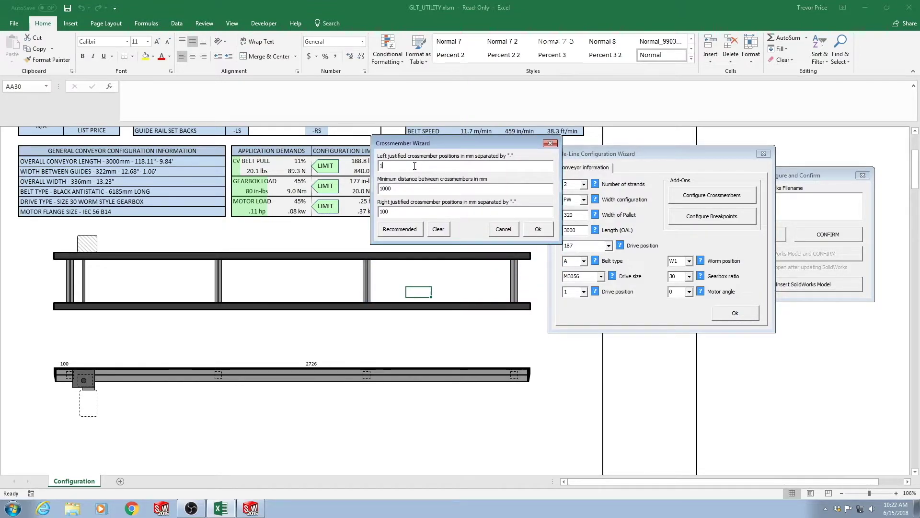
pyautogui.write('35')
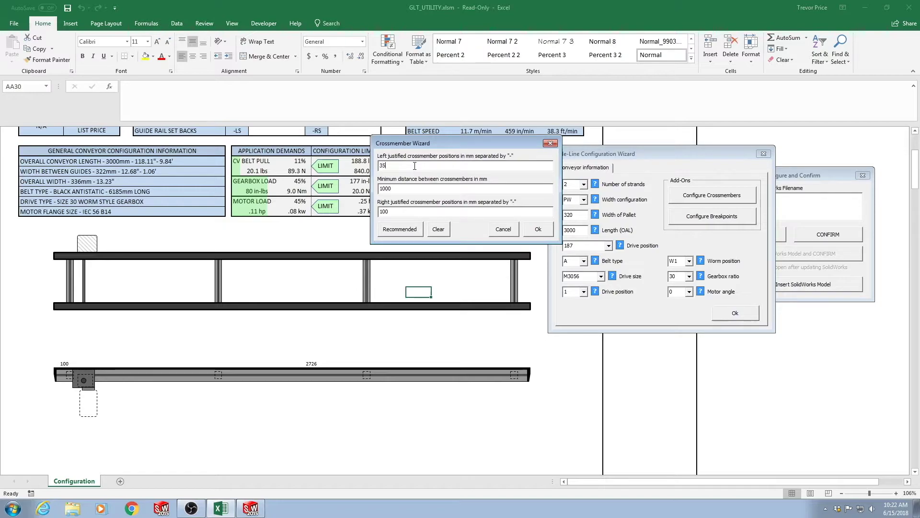
pyautogui.write('0')
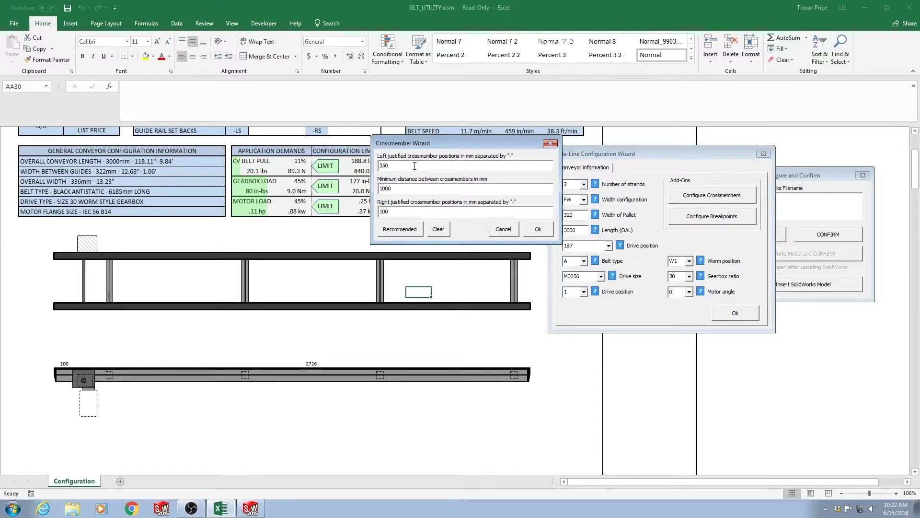
# Set the minimum distance between crossmembers to 1500 mm and the right justified position to 150 mm, and accept the crossmember settings
pyautogui.click(407, 192)
pyautogui.press('BackSpace')
pyautogui.press('BackSpace')
pyautogui.press('BackSpace')
pyautogui.write('500')
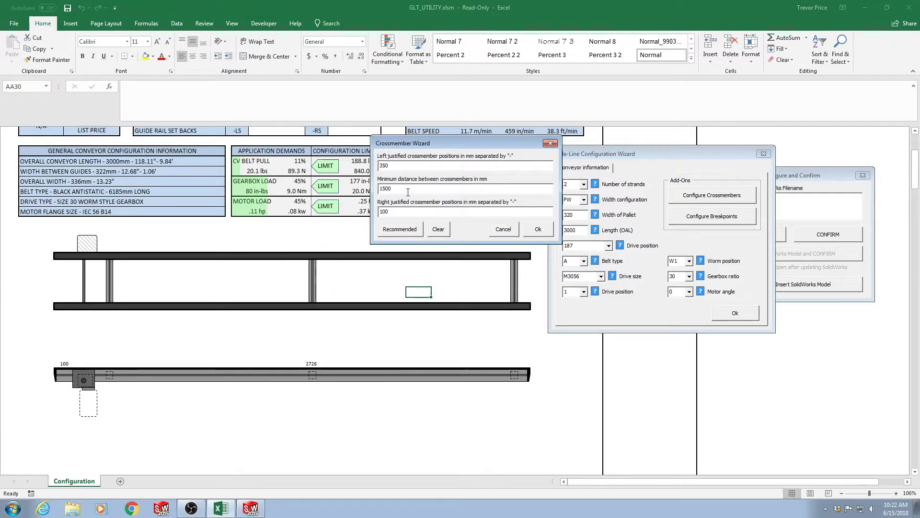
pyautogui.click(398, 212)
pyautogui.press('BackSpace')
pyautogui.press('BackSpace')
pyautogui.click(536, 229)
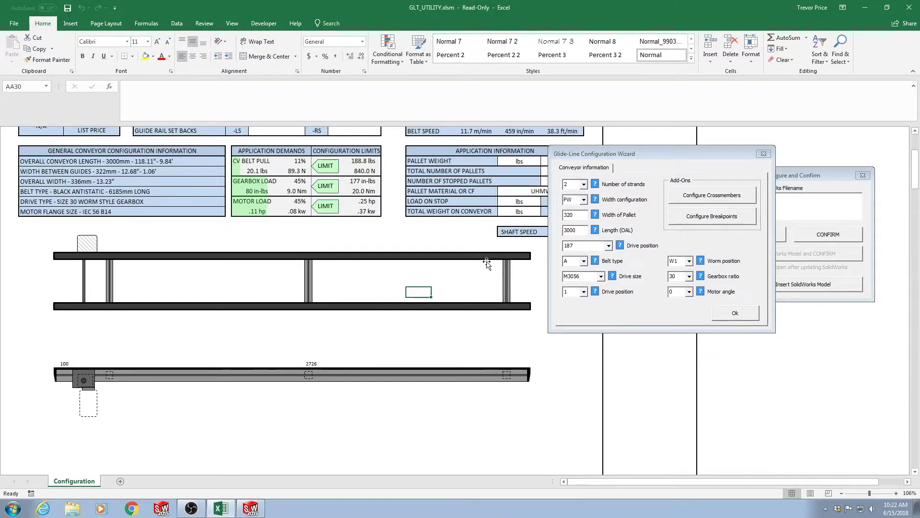
# Add conveyor breakpoints at 2000 mm and 1000 mm and accept the breakpoint settings
pyautogui.click(715, 225)
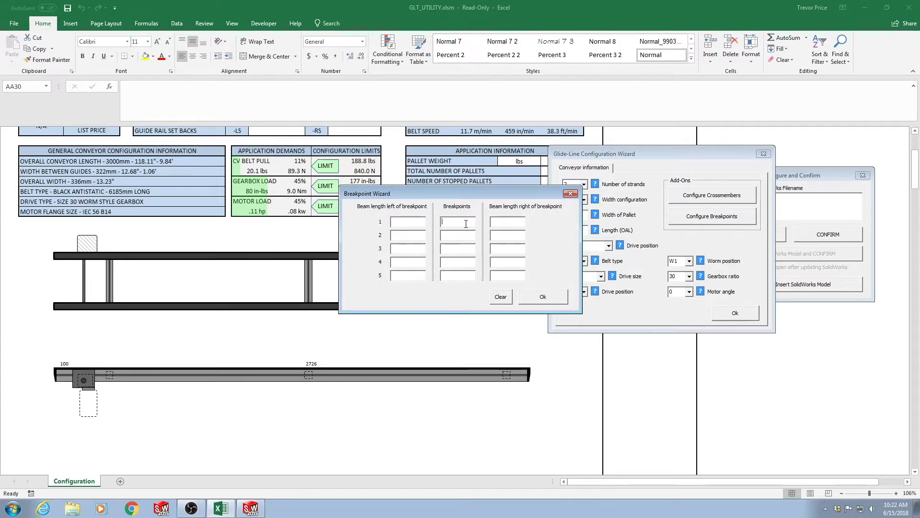
pyautogui.write('2000')
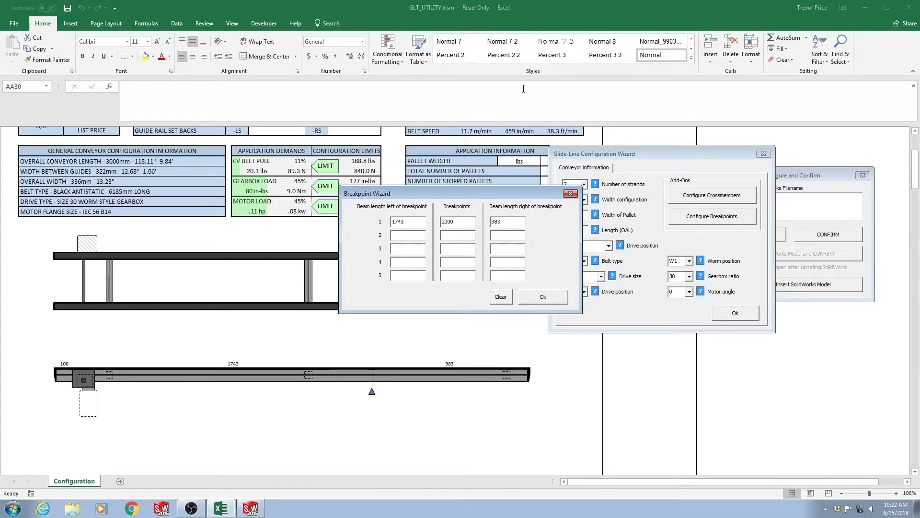
pyautogui.moveTo(456, 193); pyautogui.dragTo(491, 170)
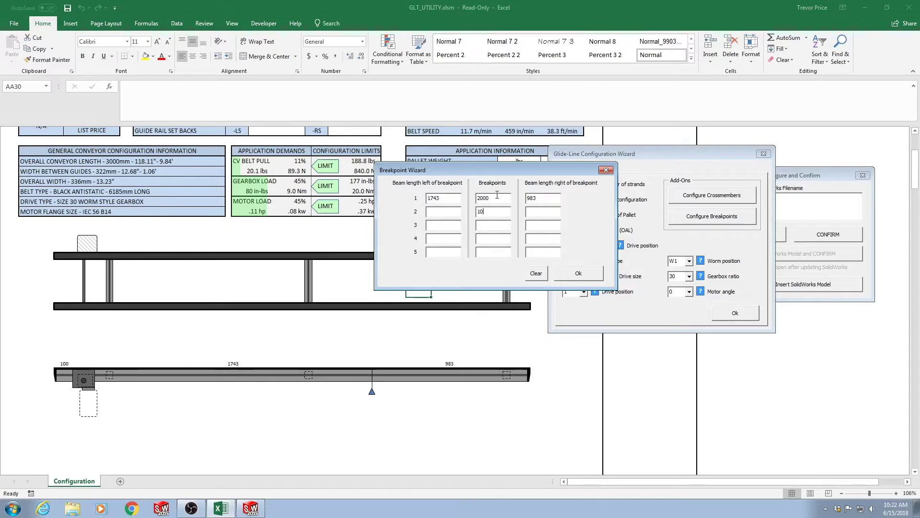
pyautogui.press('Tab')
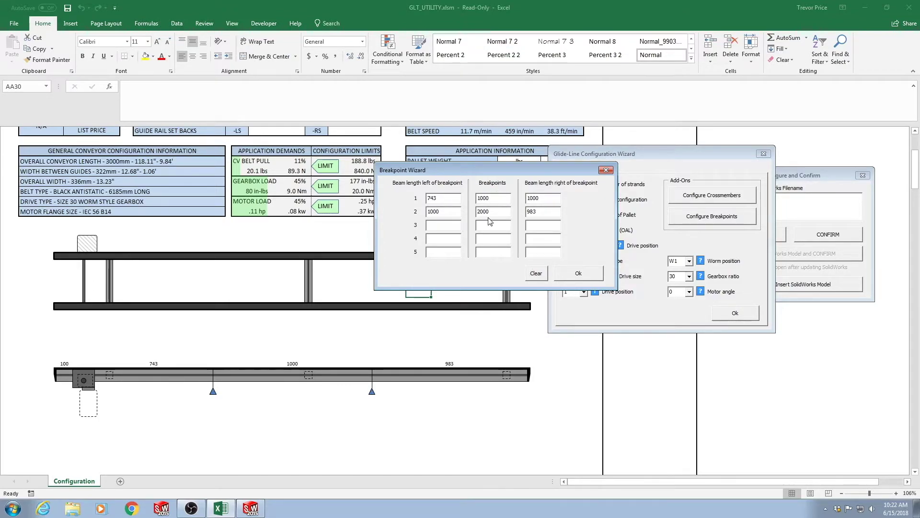
pyautogui.click(577, 273)
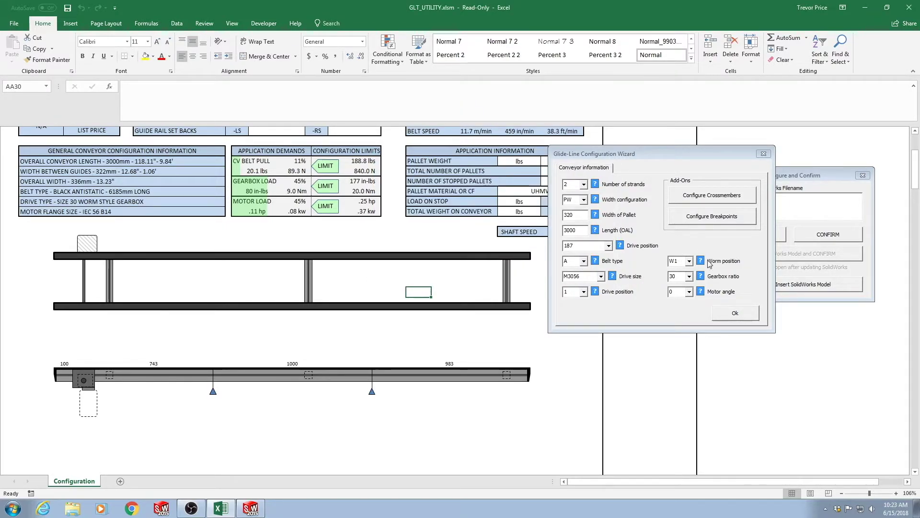
# Finish the configuration wizard, and create and insert the SolidWorks model of TEST CV 101
pyautogui.click(728, 314)
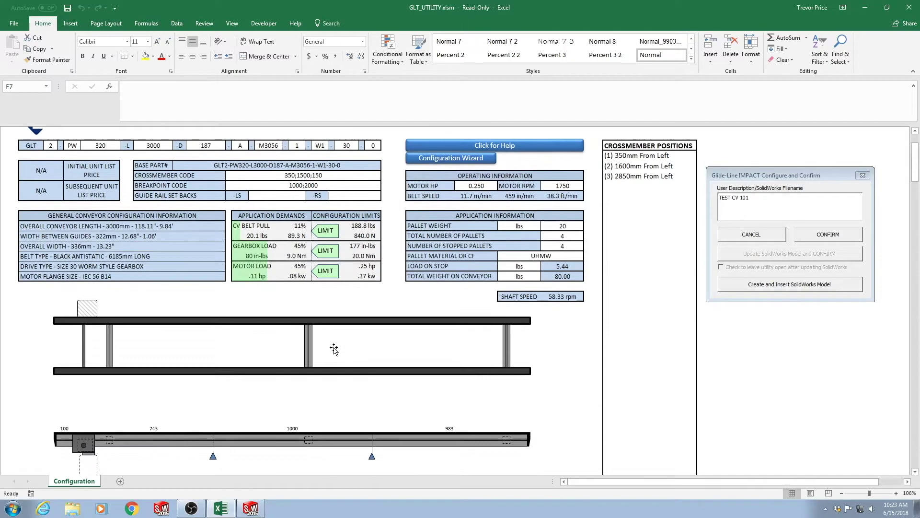
pyautogui.moveTo(764, 178); pyautogui.dragTo(443, 178)
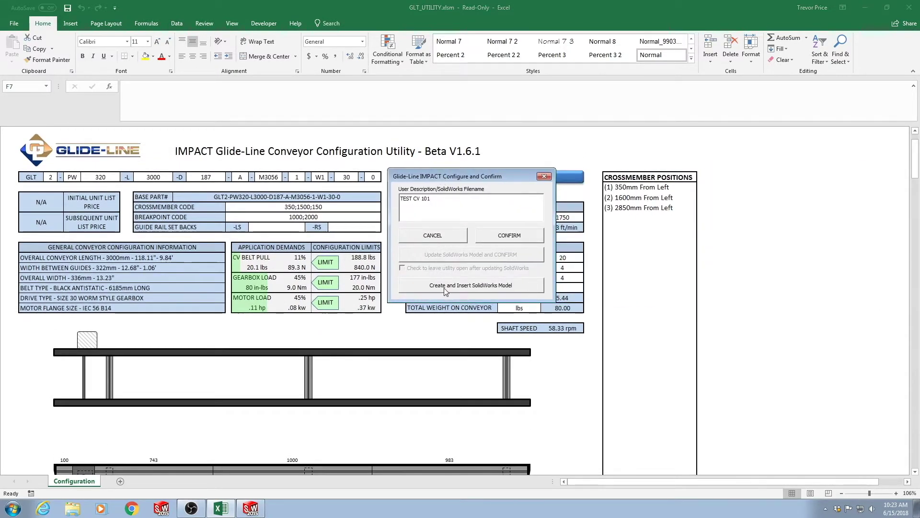
pyautogui.click(446, 288)
pyautogui.click(500, 293)
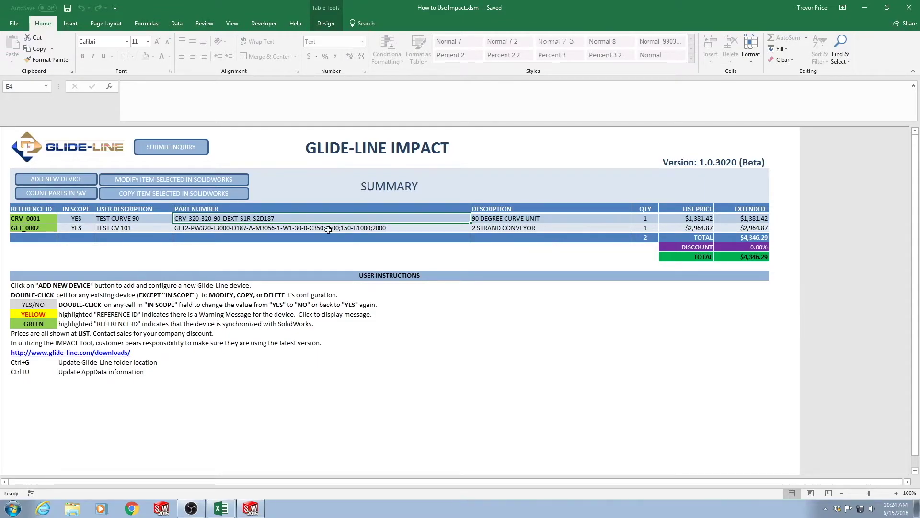
# Open the existing device GLT_0002 from the summary for modification
pyautogui.click(265, 228)
pyautogui.doubleClick(265, 228)
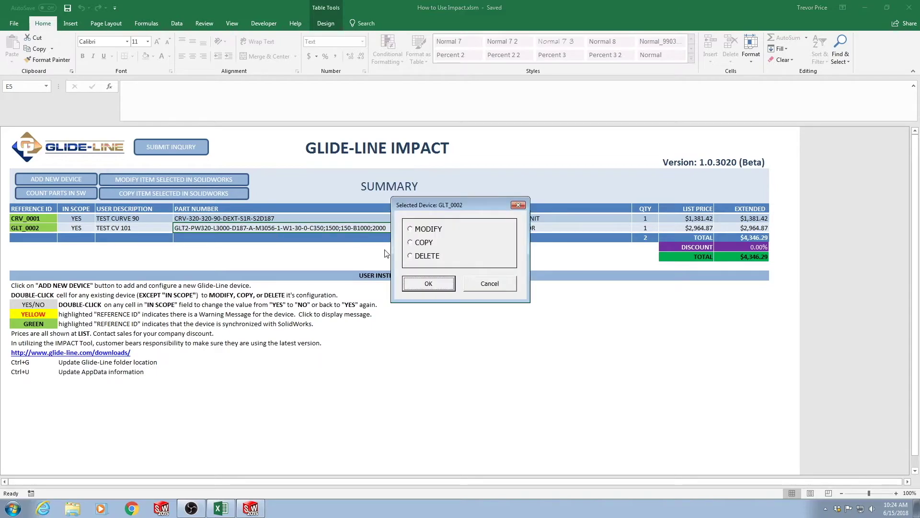
pyautogui.click(411, 230)
pyautogui.click(413, 287)
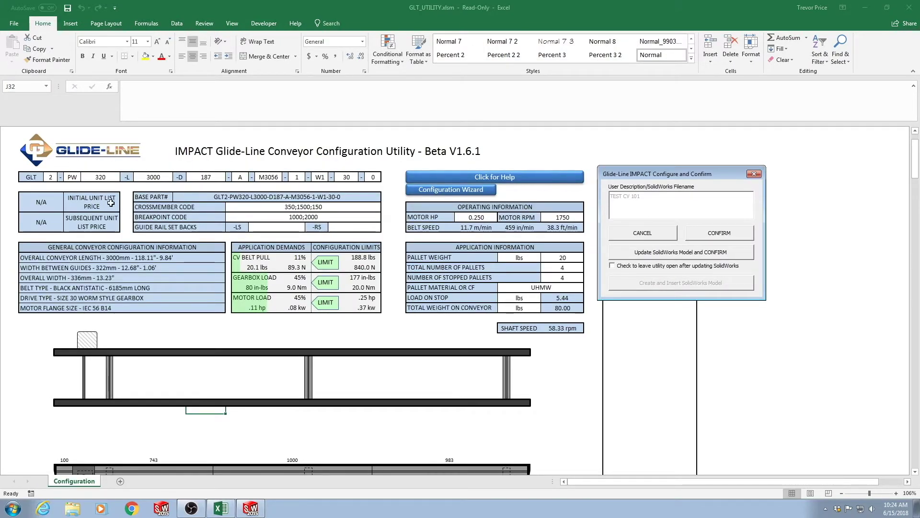
# Try conveyor lengths of 2500 mm and 5', and set the final length to 90"
pyautogui.click(55, 178)
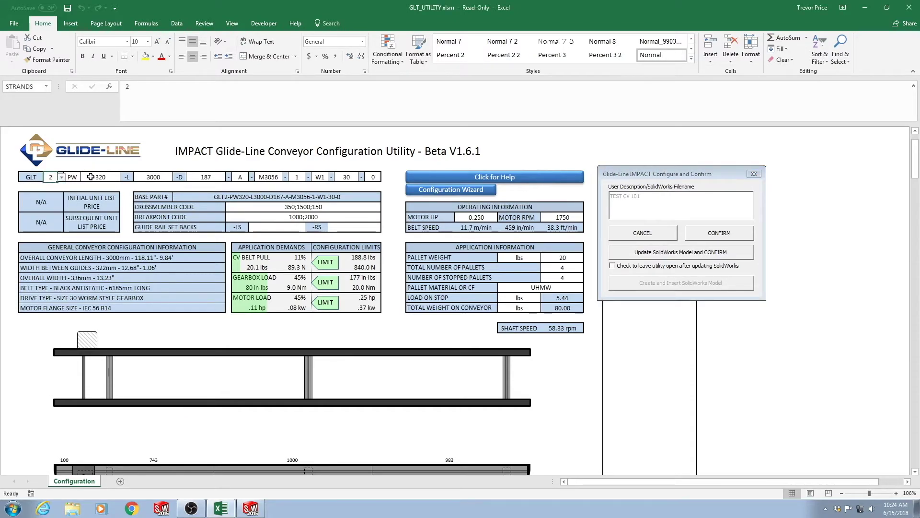
pyautogui.click(154, 178)
pyautogui.write('2500')
pyautogui.press('Return')
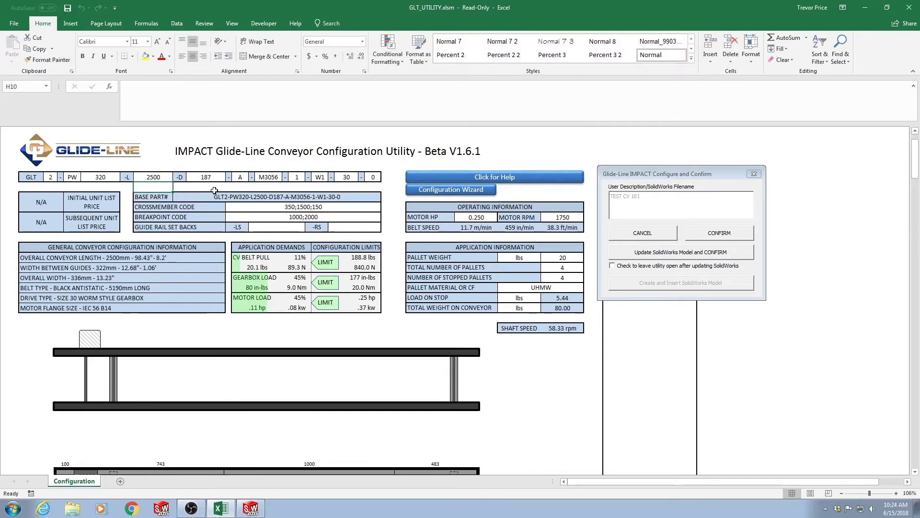
pyautogui.press('Up')
pyautogui.write('1524')
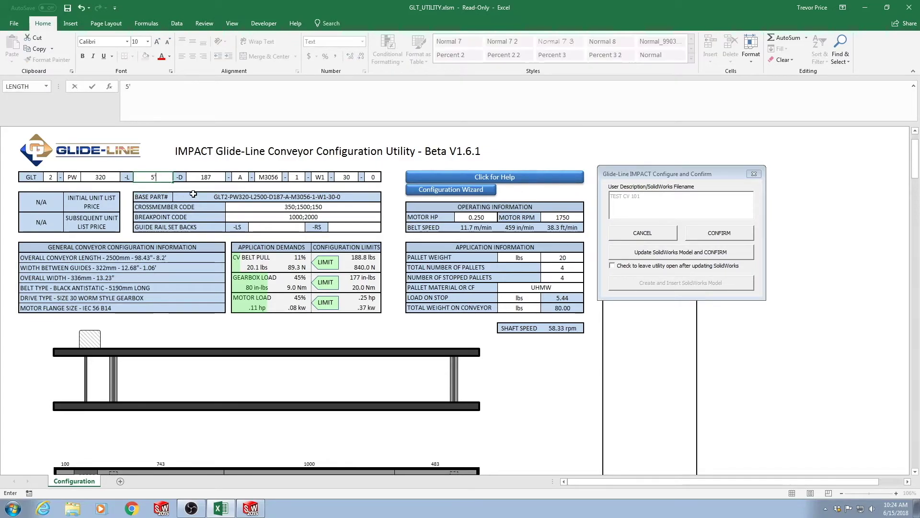
pyautogui.press('Return')
pyautogui.click(163, 178)
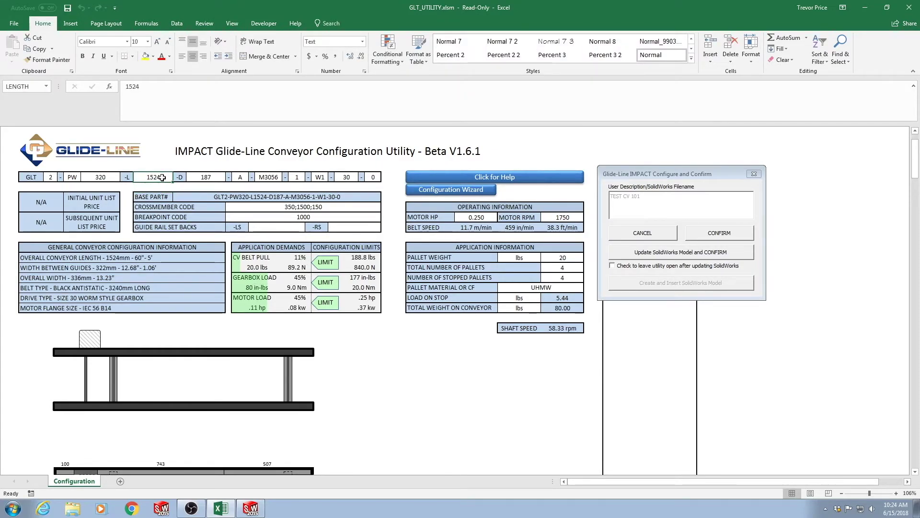
pyautogui.write('90')
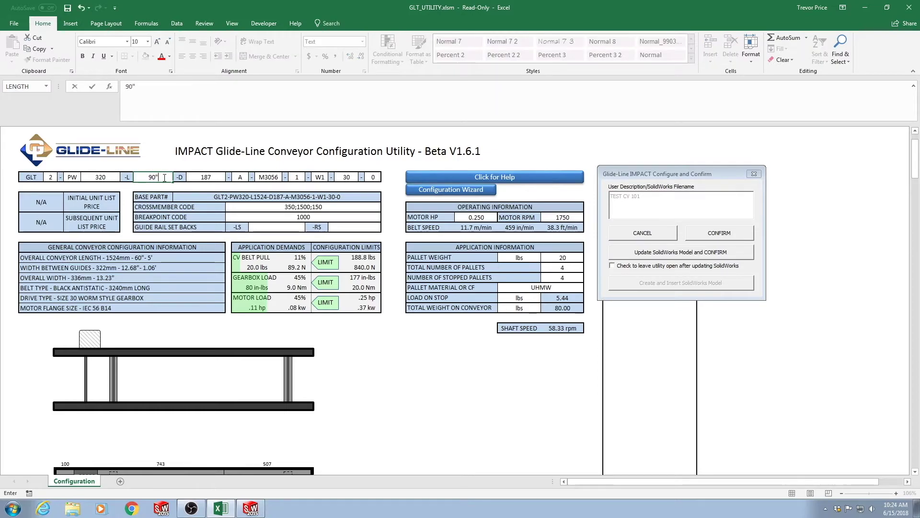
pyautogui.press('Return')
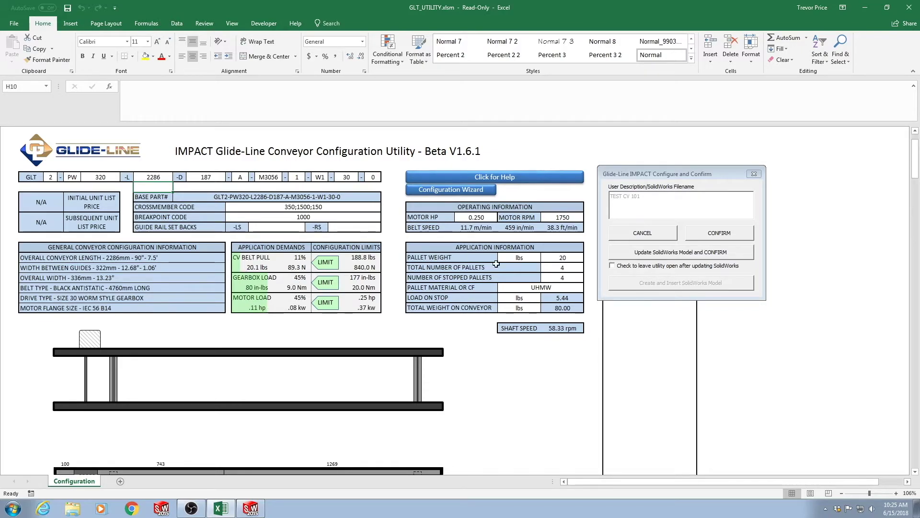
# Set the total number of pallets and the number of stopped pallets to 8, and the pallet weight to 35 lbs
pyautogui.click(570, 268)
pyautogui.write('8')
pyautogui.press('Return')
pyautogui.write('8')
pyautogui.press('Return')
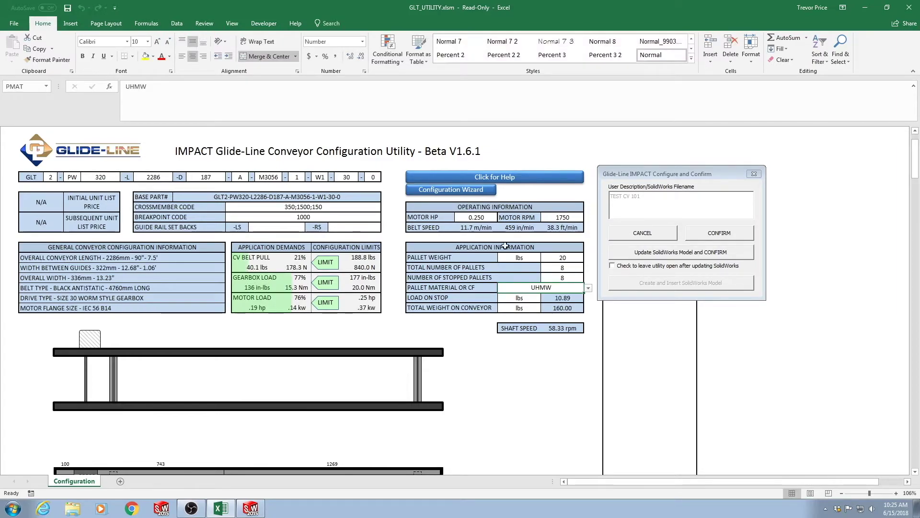
pyautogui.click(564, 258)
pyautogui.write('35')
pyautogui.press('Return')
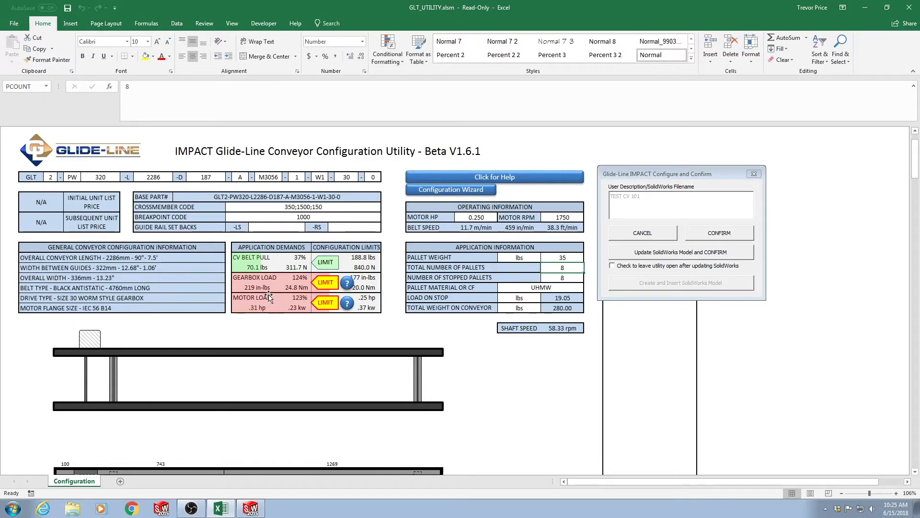
# Change the drive size to M4071 and the motor power to 0.500 HP
pyautogui.click(275, 177)
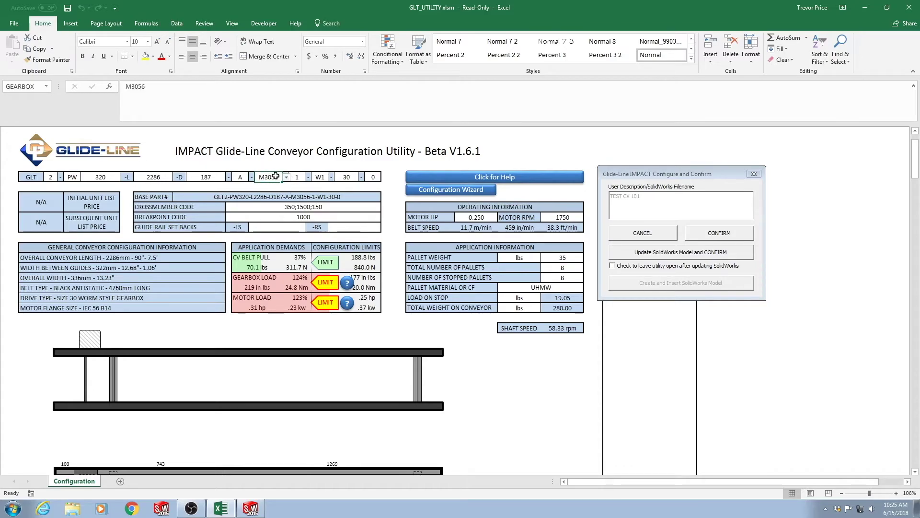
pyautogui.click(286, 178)
pyautogui.click(262, 199)
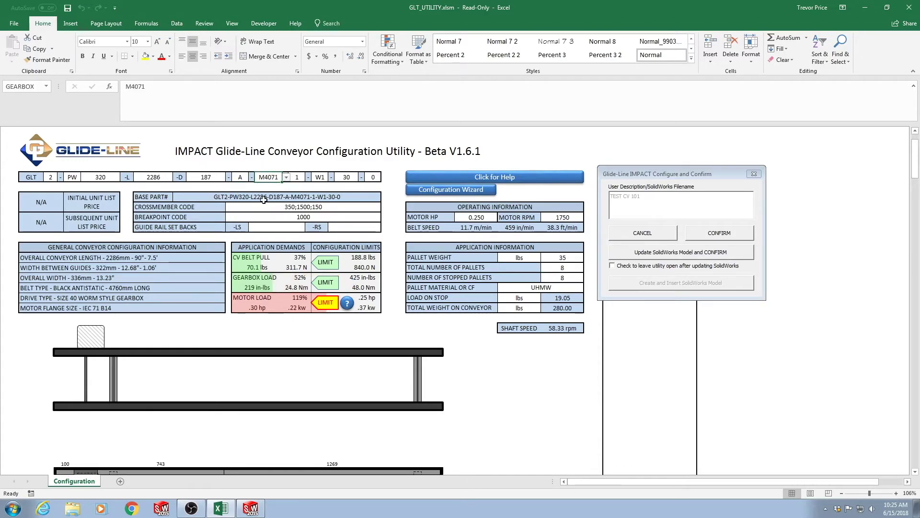
pyautogui.click(476, 218)
pyautogui.click(502, 218)
pyautogui.click(477, 240)
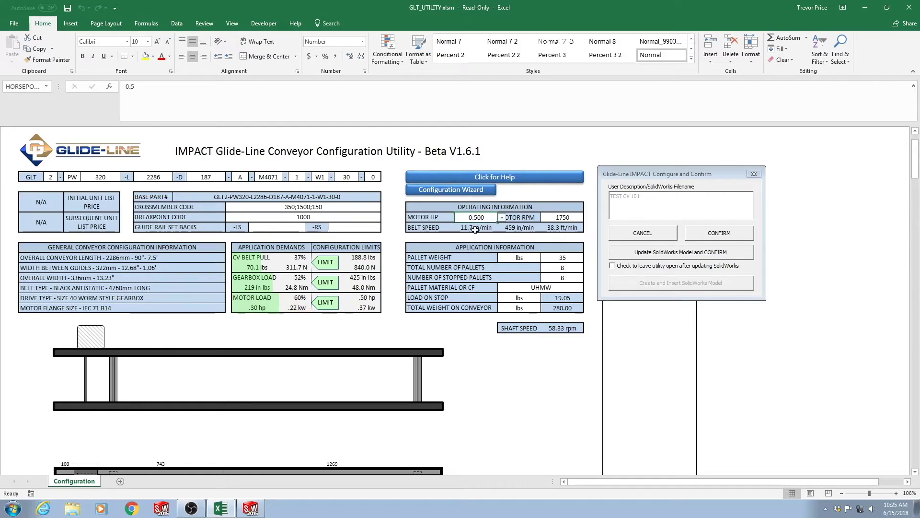
pyautogui.click(393, 328)
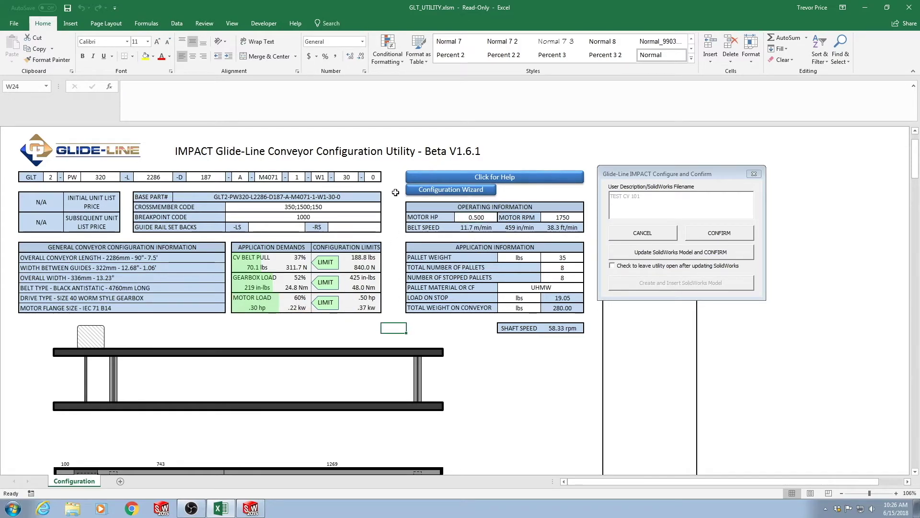
# Show the help flags, read the help for the width and gearbox segments, and hide the flags again
pyautogui.click(474, 178)
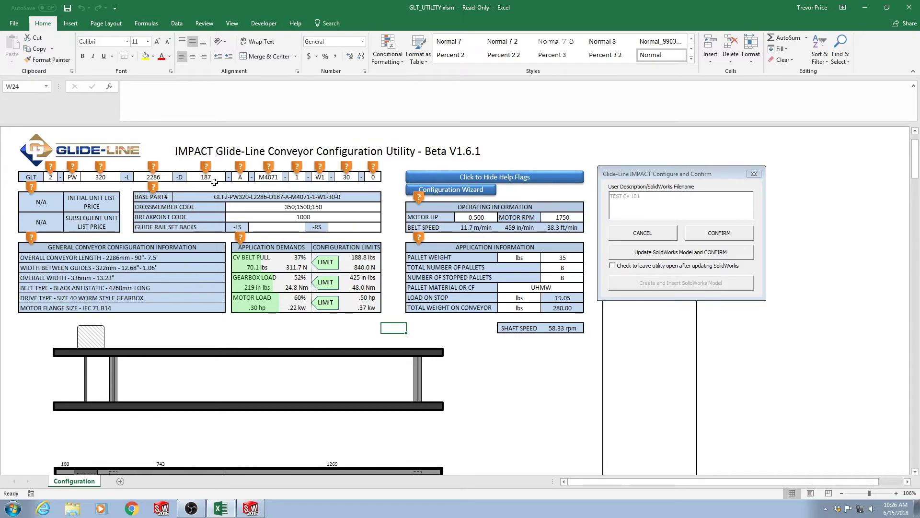
pyautogui.click(100, 167)
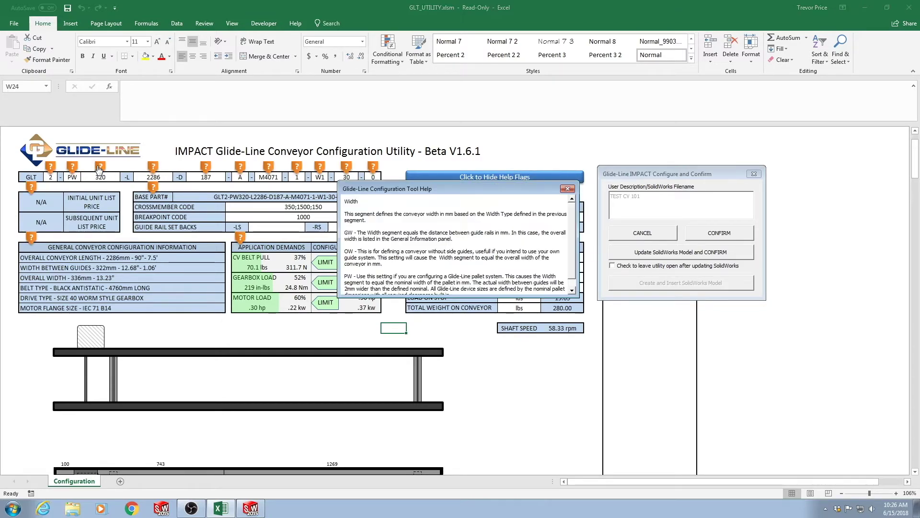
pyautogui.scroll(-1, 573, 242)
pyautogui.click(568, 188)
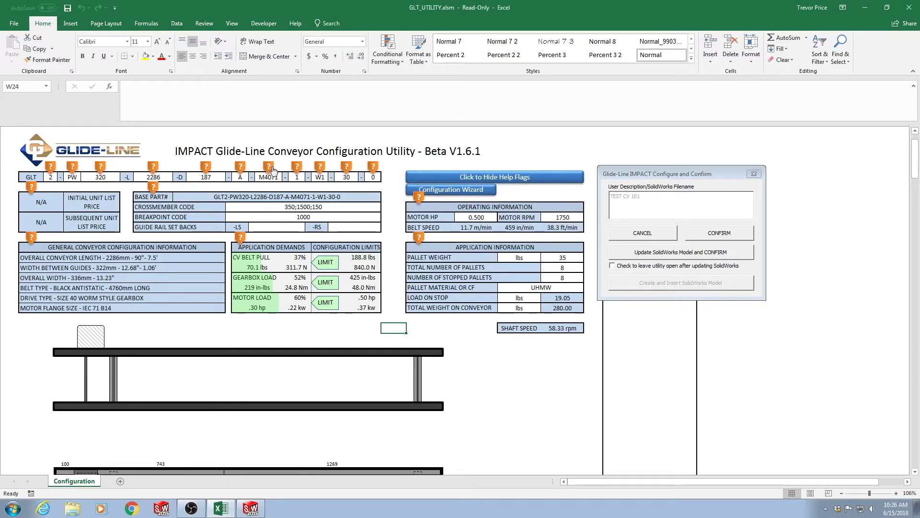
pyautogui.click(268, 166)
pyautogui.moveTo(573, 231)
pyautogui.mouseDown()
pyautogui.moveTo(575, 241)
pyautogui.moveTo(578, 226)
pyautogui.mouseUp()
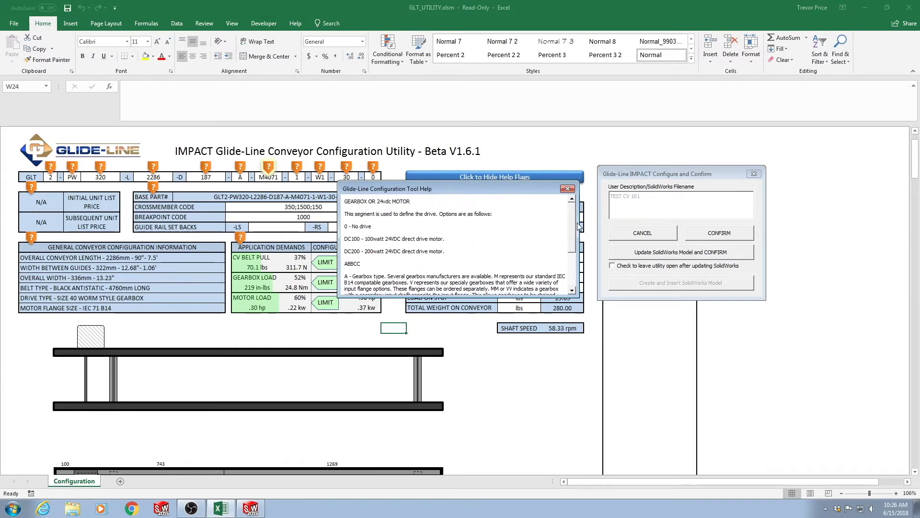
pyautogui.click(568, 188)
pyautogui.click(496, 177)
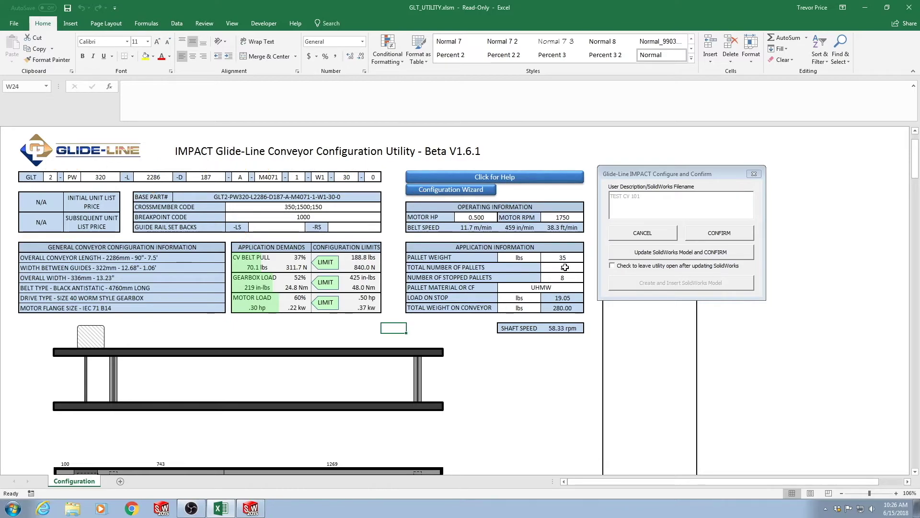
# Update the SolidWorks model with the modified conveyor configuration and check its extended price in the summary
pyautogui.click(679, 252)
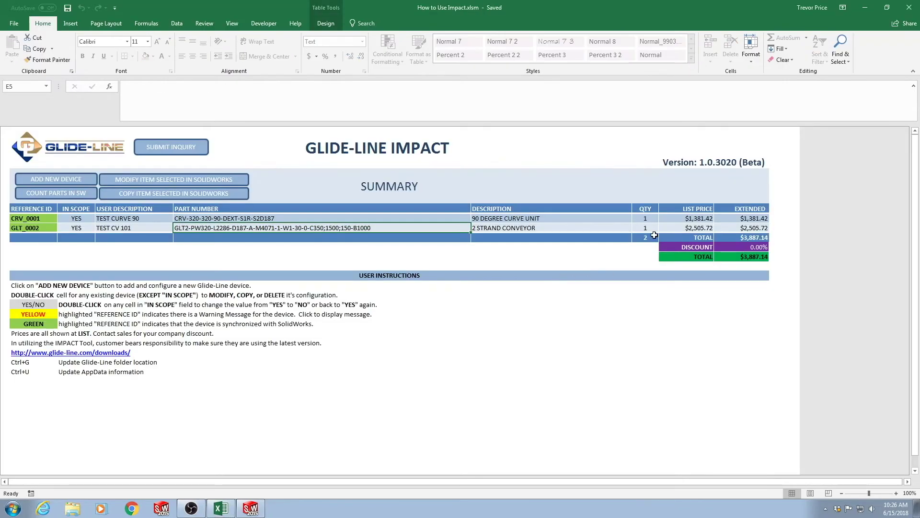
pyautogui.click(743, 227)
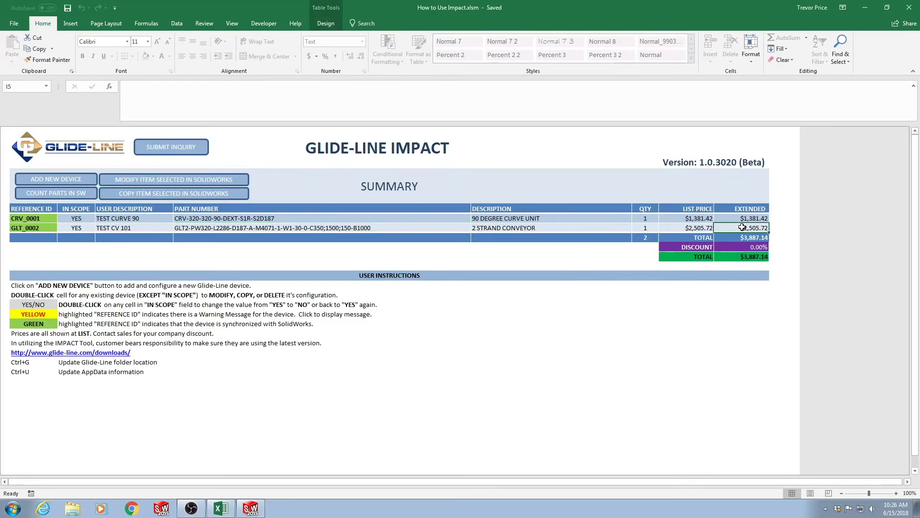
# Set the quantity of the 90-degree curve to 8 and of the 2 strand conveyor to 6 in the summary
pyautogui.click(652, 219)
pyautogui.write('8')
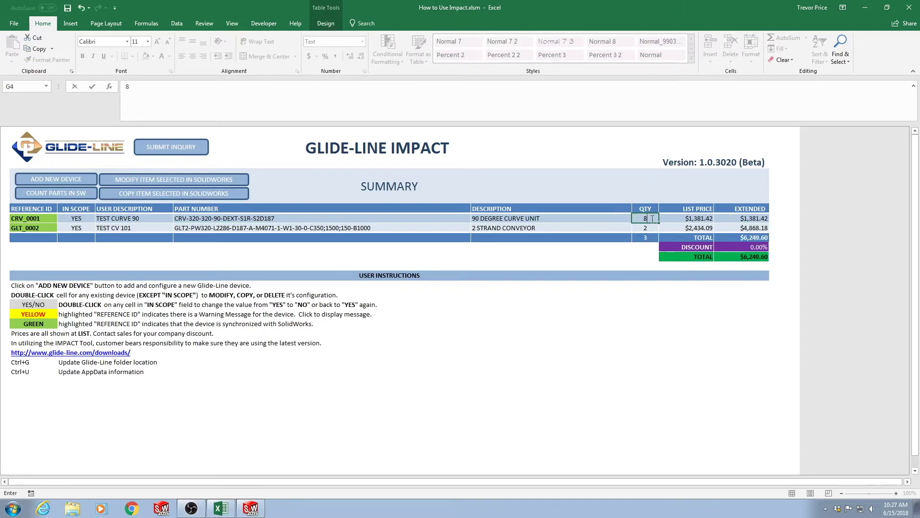
pyautogui.press('Return')
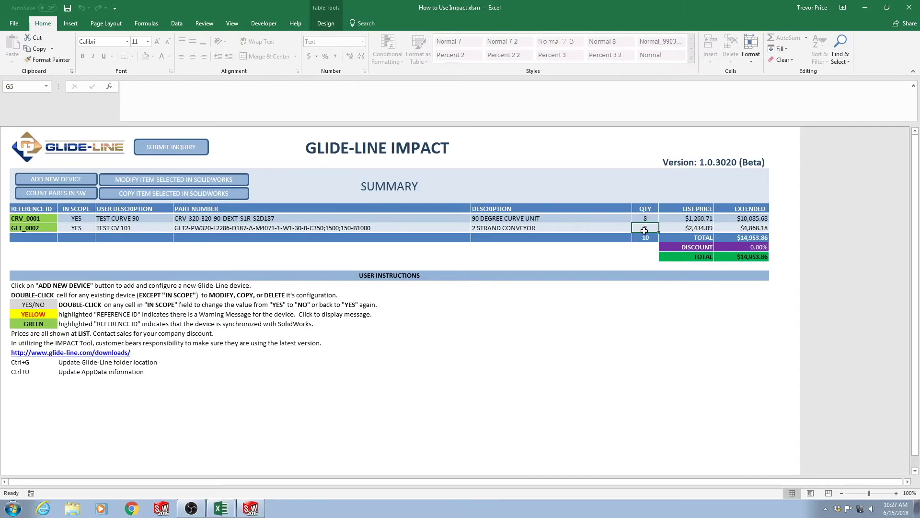
pyautogui.write('6')
pyautogui.press('Return')
# Switch to the SolidWorks assembly, float the fixed TEST CURVE 90 component and join it to the drive end of the conveyor
pyautogui.click(253, 511)
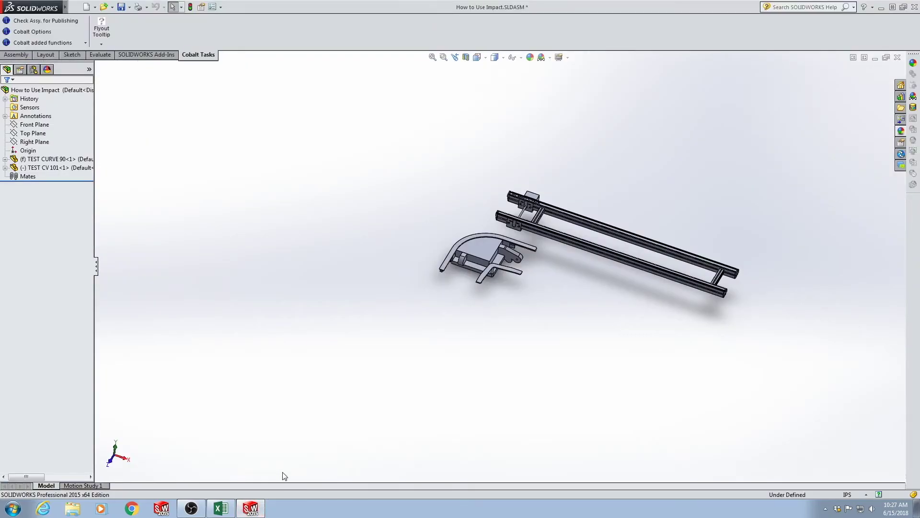
pyautogui.scroll(2, 529, 258)
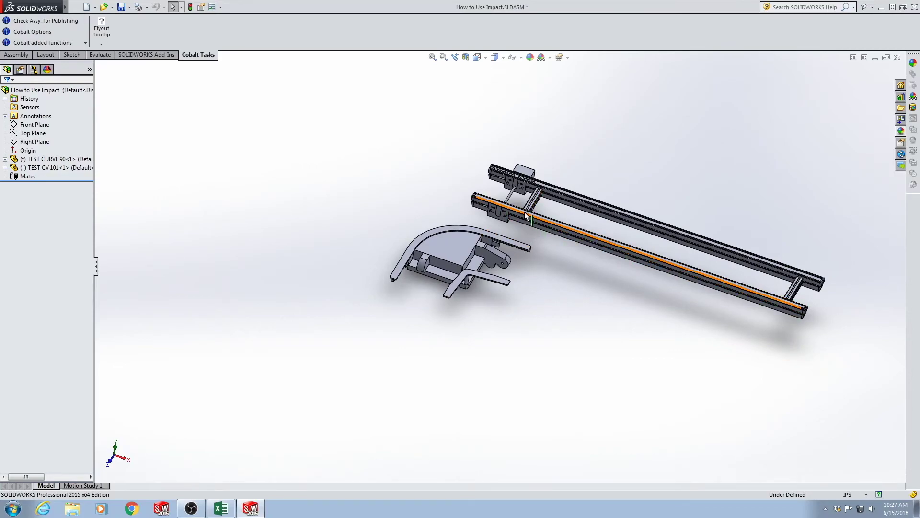
pyautogui.moveTo(527, 218); pyautogui.dragTo(522, 264)
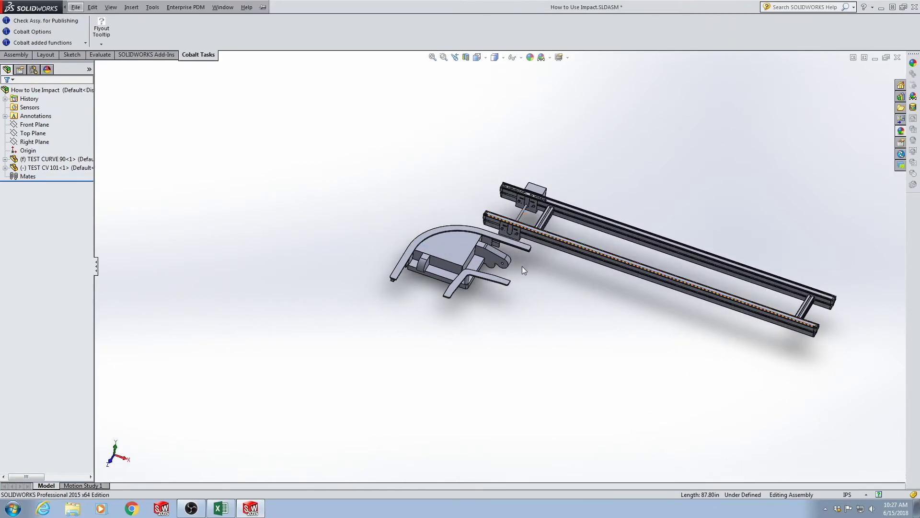
pyautogui.rightClick(445, 250)
pyautogui.click(469, 342)
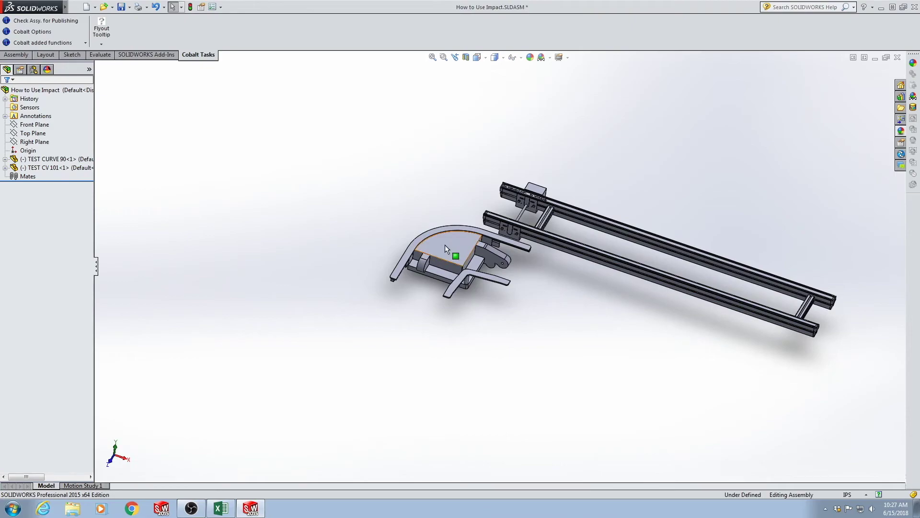
pyautogui.moveTo(445, 248); pyautogui.dragTo(522, 280)
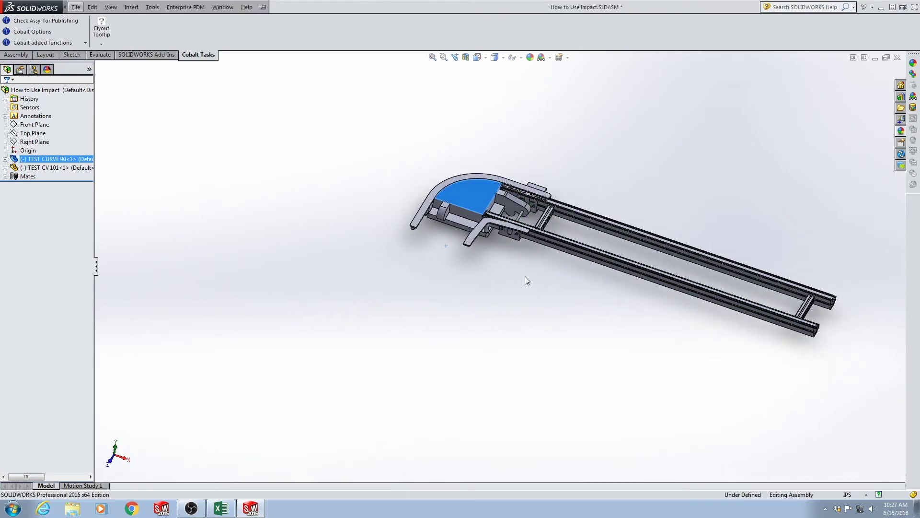
pyautogui.click(525, 280)
# Make three copies of the TEST CURVE 90 component and one copy of the TEST CV 101 conveyor in the assembly
pyautogui.scroll(3, 525, 280)
pyautogui.keyDown('ctrl'); pyautogui.moveTo(618, 326); pyautogui.dragTo(428, 270, button='middle'); pyautogui.keyUp('ctrl')
pyautogui.keyDown('ctrl'); pyautogui.moveTo(382, 167); pyautogui.dragTo(364, 298); pyautogui.keyUp('ctrl')
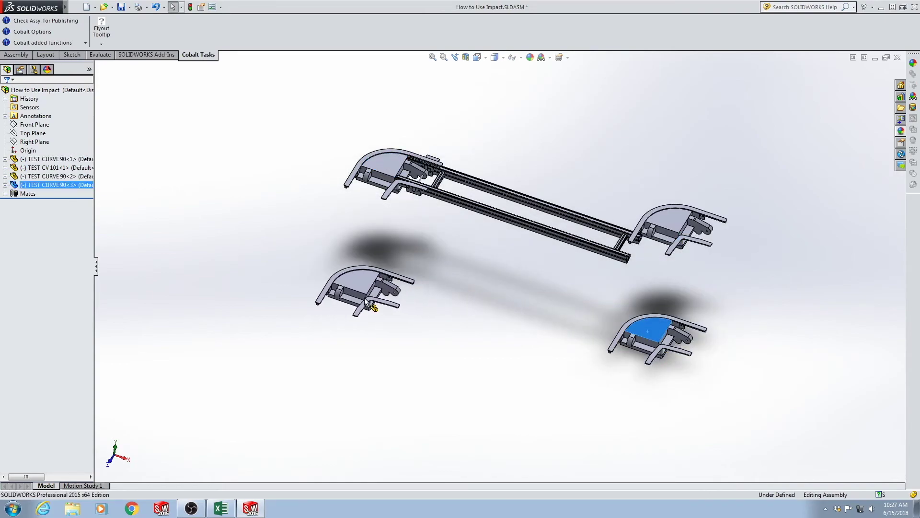
pyautogui.keyDown('ctrl'); pyautogui.moveTo(513, 225); pyautogui.dragTo(509, 350); pyautogui.keyUp('ctrl')
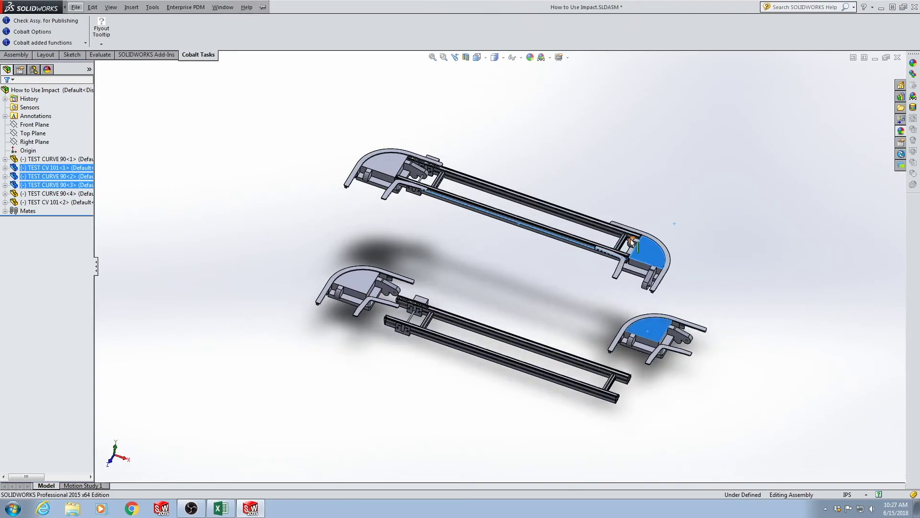
# Join the copied conveyor and curves end to end and attach a third conveyor to form two more sides of the loop
pyautogui.scroll(-3, 704, 314)
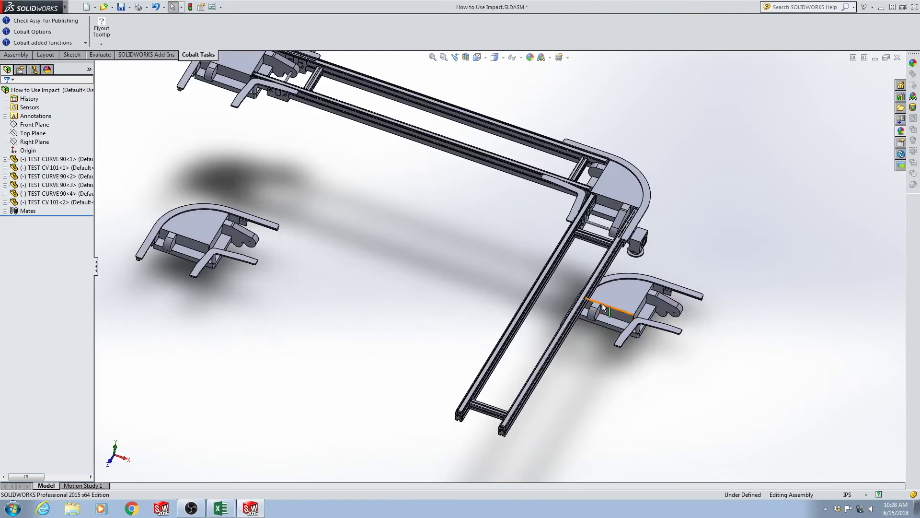
pyautogui.moveTo(618, 317); pyautogui.dragTo(474, 426)
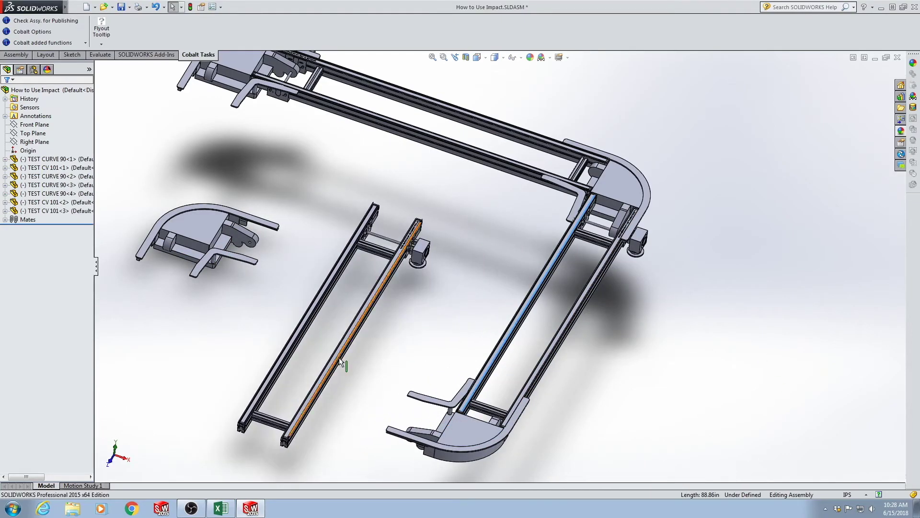
pyautogui.moveTo(339, 360); pyautogui.dragTo(424, 428)
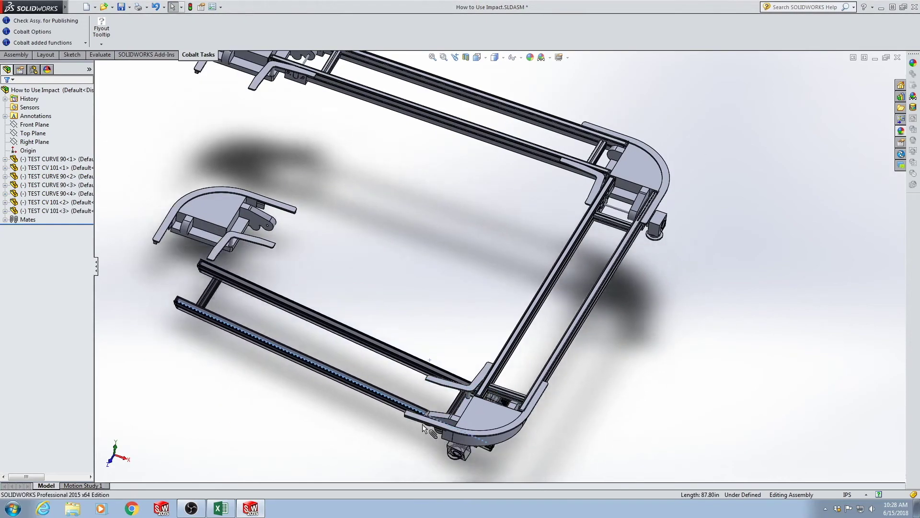
# Attach the remaining curve to the open end of the third conveyor and add a fourth conveyor copy to close the loop
pyautogui.scroll(3, 365, 269)
pyautogui.moveTo(333, 242)
pyautogui.mouseDown()
pyautogui.moveTo(315, 250)
pyautogui.moveTo(330, 258)
pyautogui.mouseUp()
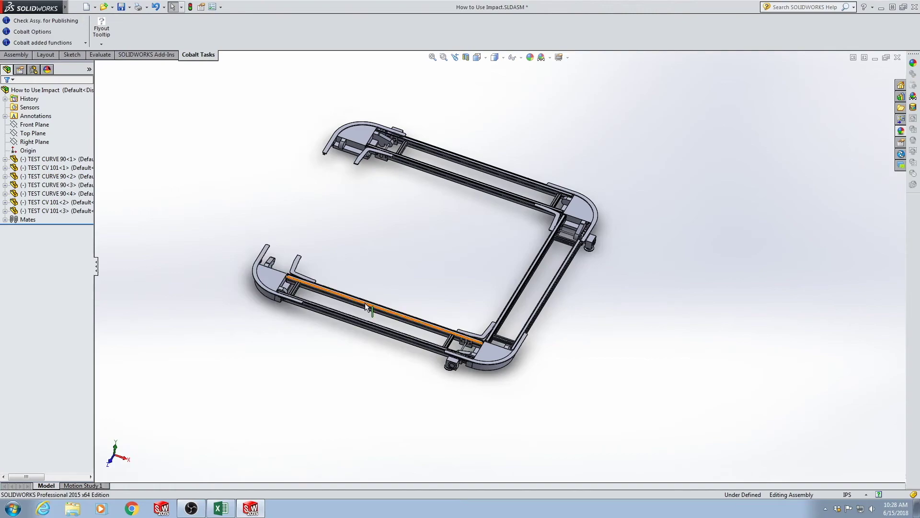
pyautogui.keyDown('ctrl'); pyautogui.moveTo(364, 303); pyautogui.dragTo(297, 207); pyautogui.keyUp('ctrl')
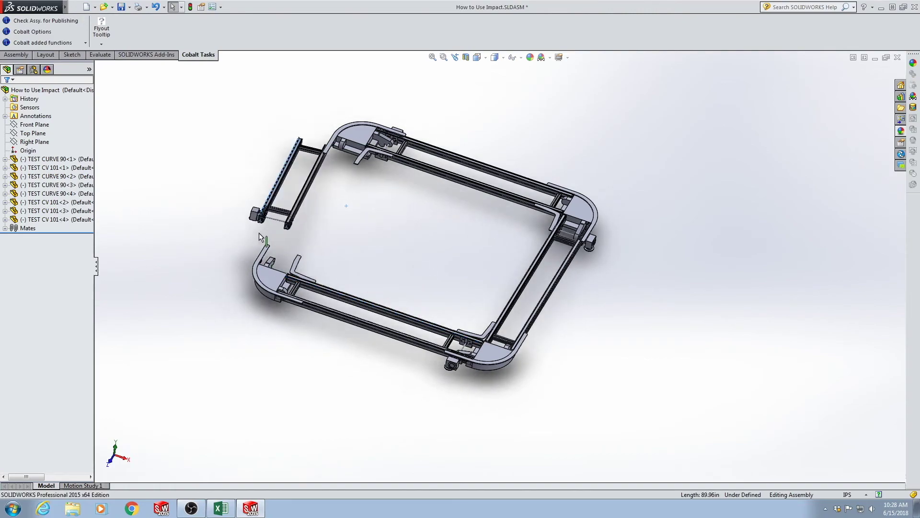
# Return to the IMPACT workbook in Excel and count the devices placed in the SolidWorks assembly
pyautogui.moveTo(345, 220); pyautogui.dragTo(483, 292, button='middle')
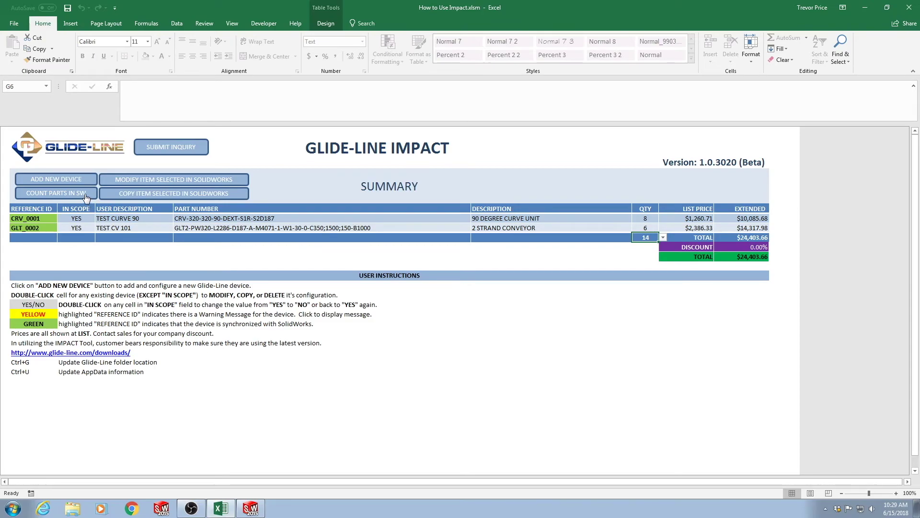
pyautogui.click(56, 192)
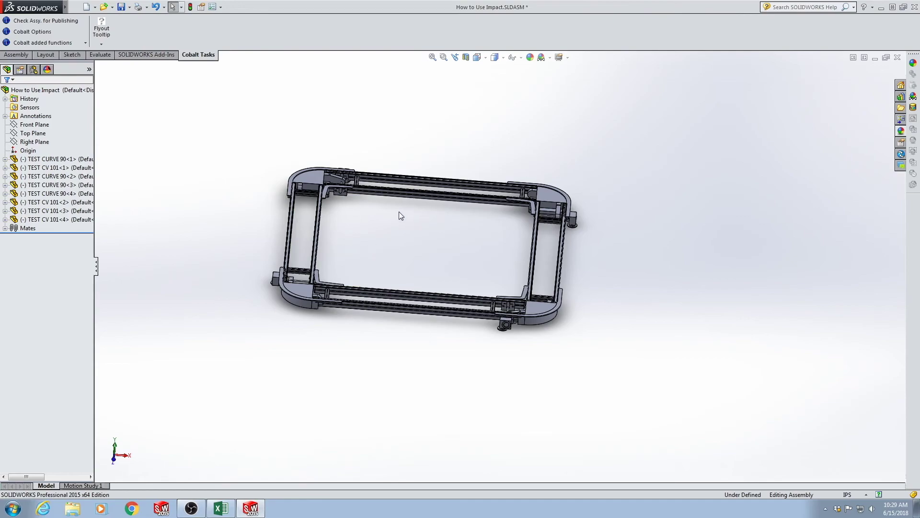
# Modify the conveyor selected in SolidWorks to a length of 3500 and update its SolidWorks model with the confirmed configuration
pyautogui.scroll(-2, 397, 211)
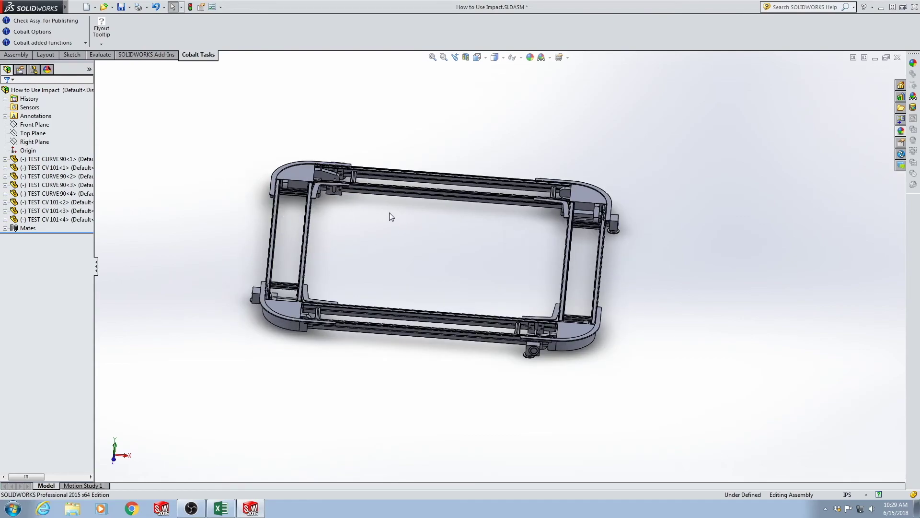
pyautogui.click(410, 193)
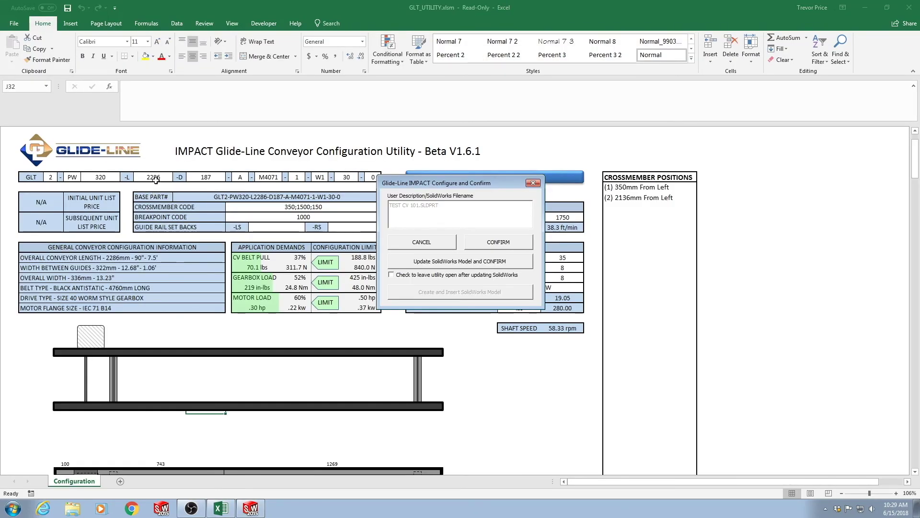
pyautogui.click(158, 178)
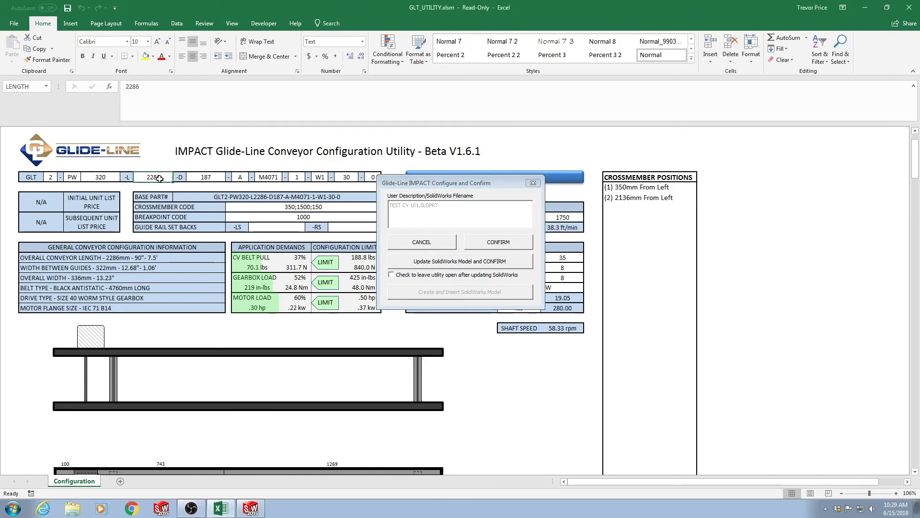
pyautogui.write('3500')
pyautogui.press('Return')
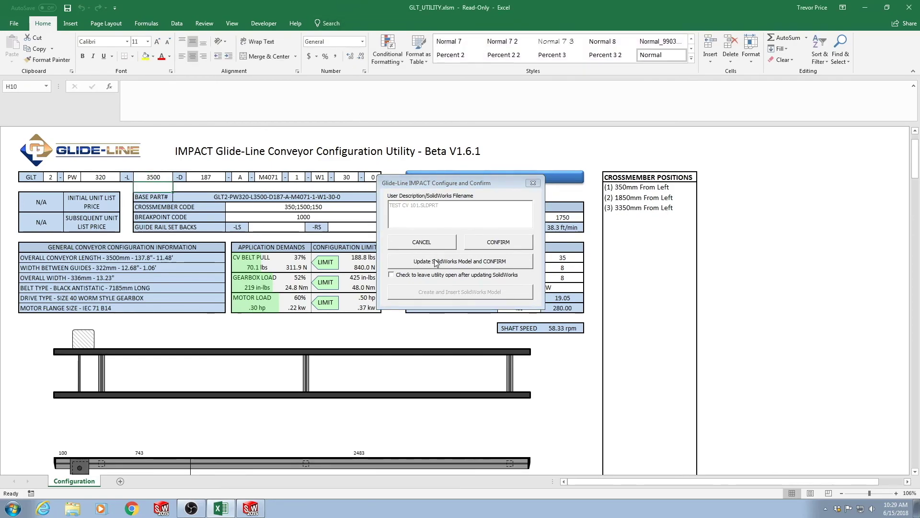
pyautogui.click(450, 262)
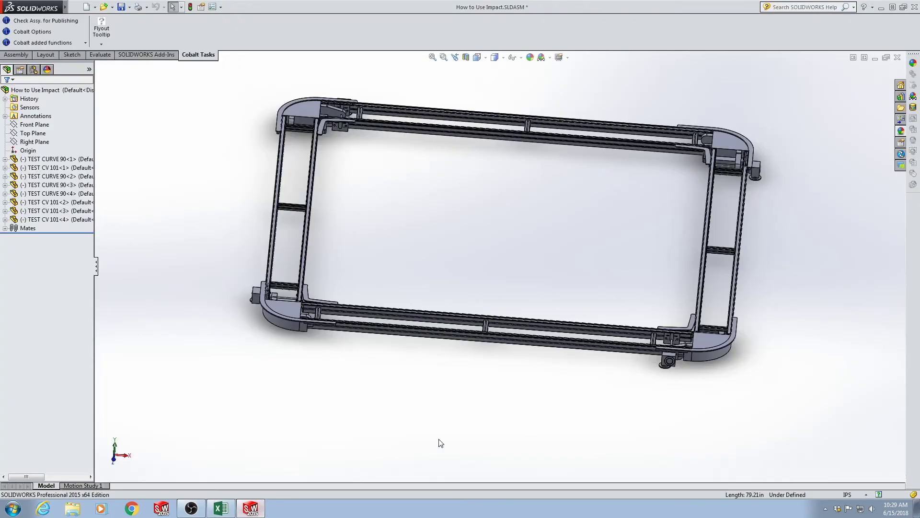
pyautogui.moveTo(438, 439); pyautogui.dragTo(563, 419, button='middle')
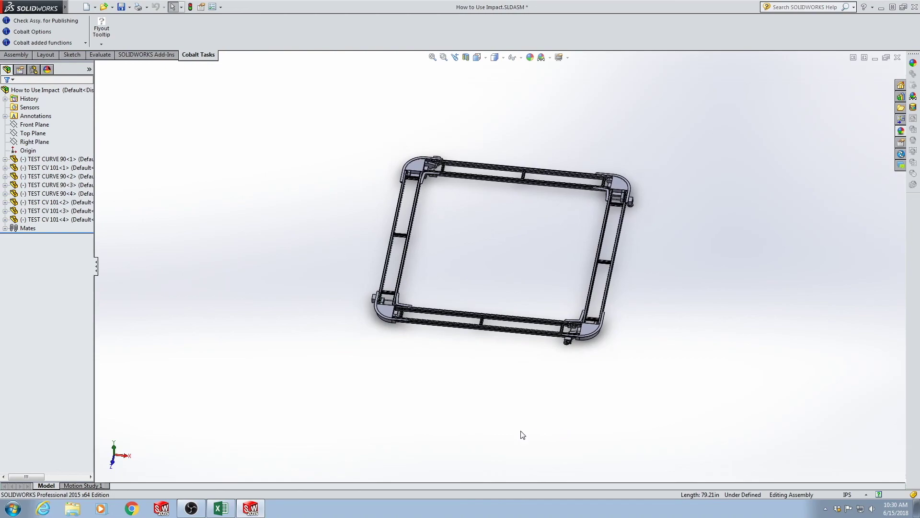